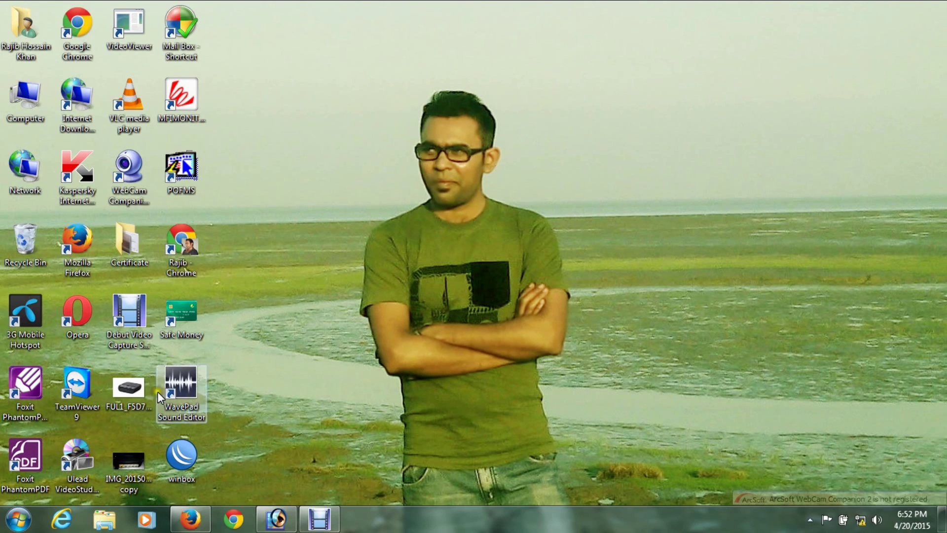
# Open the router's front photo FUL1_F5D7234-4-H.jpg in Picture Manager
pyautogui.click(128, 393)
pyautogui.doubleClick(127, 393)
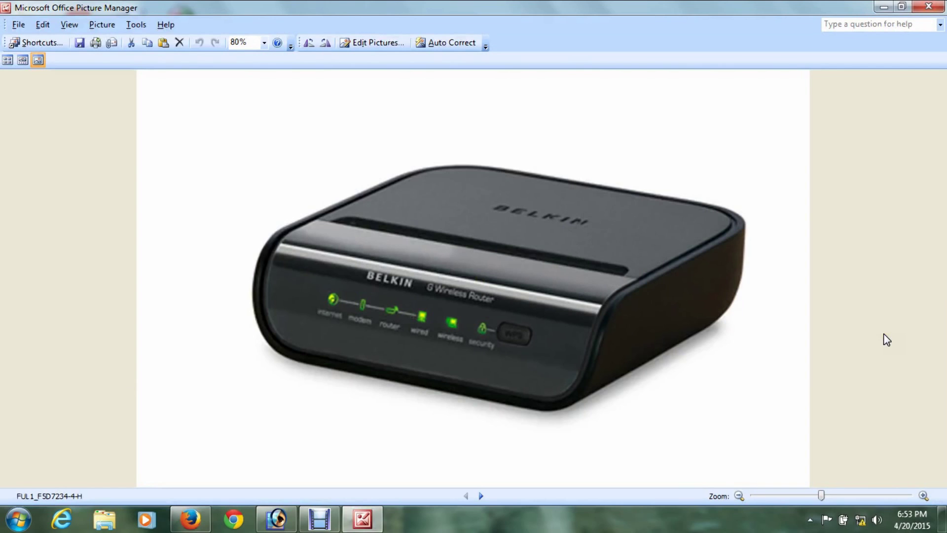
# View the rear WAN/LAN port photo IMG_20150420_183748 copy, then minimize Picture Manager
pyautogui.press('Right')
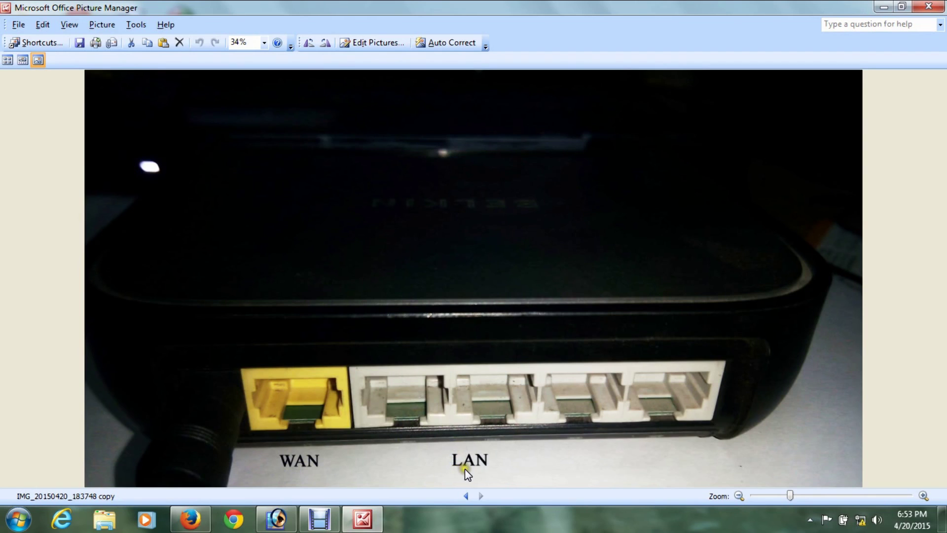
pyautogui.click(466, 448)
pyautogui.click(633, 464)
pyautogui.click(881, 7)
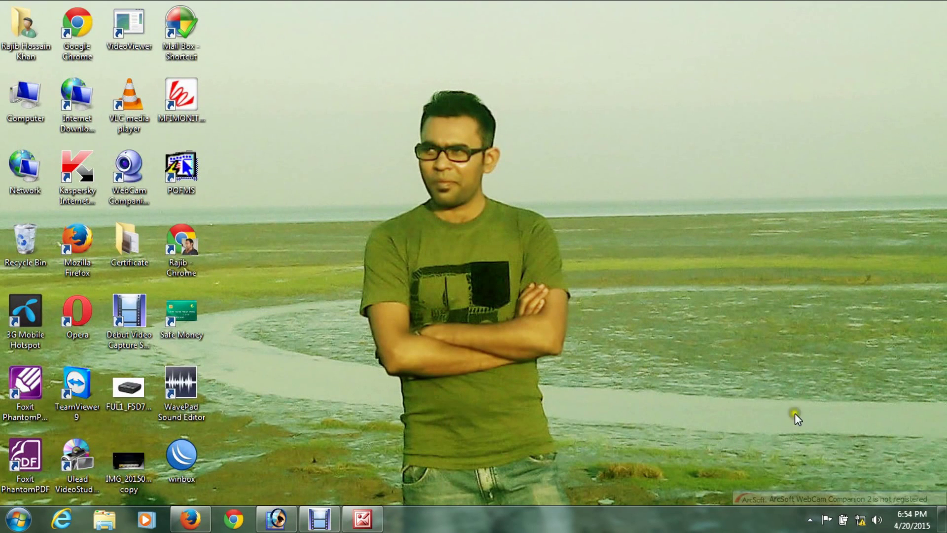
pyautogui.moveTo(860, 526)
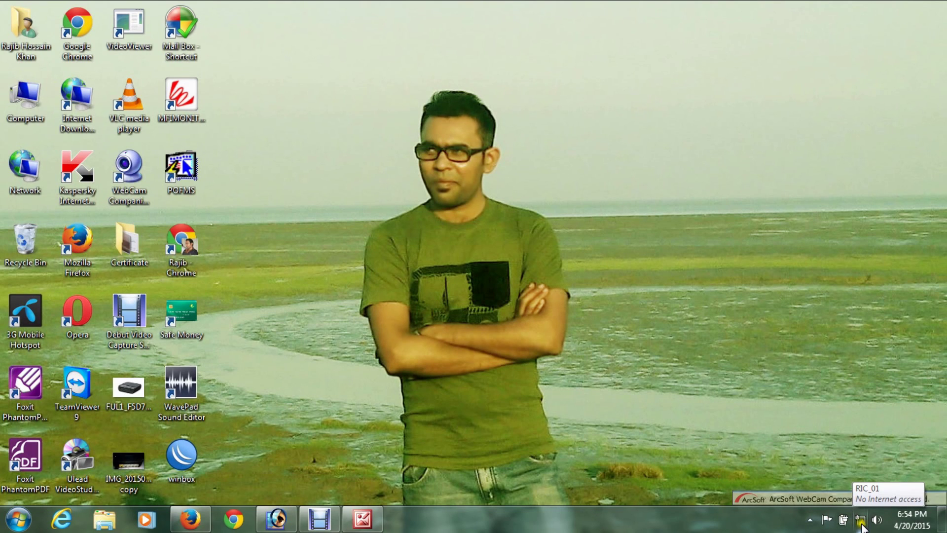
pyautogui.click(860, 523)
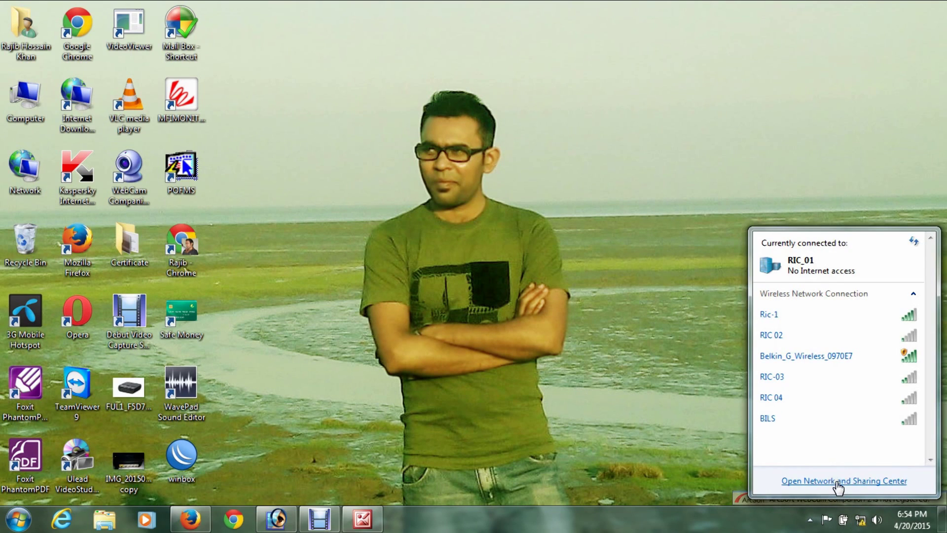
pyautogui.click(838, 481)
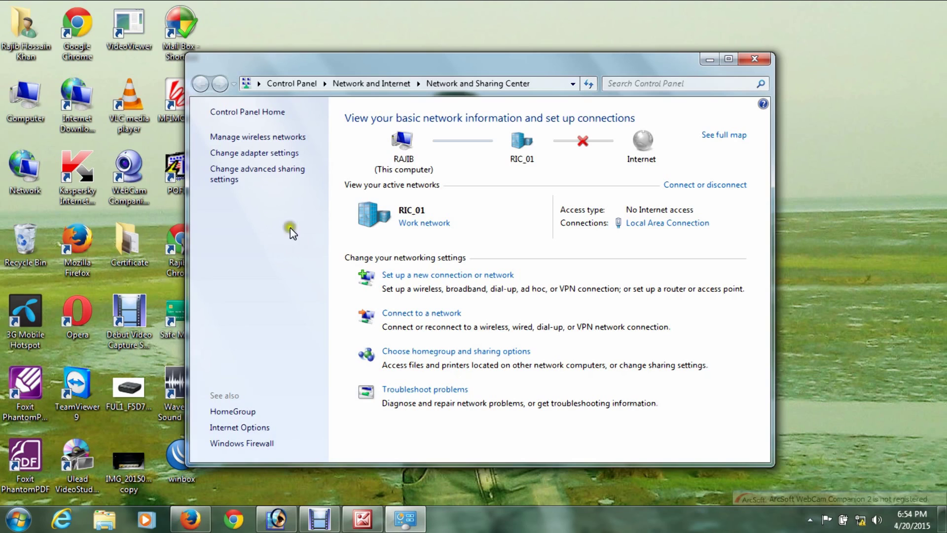
pyautogui.click(668, 224)
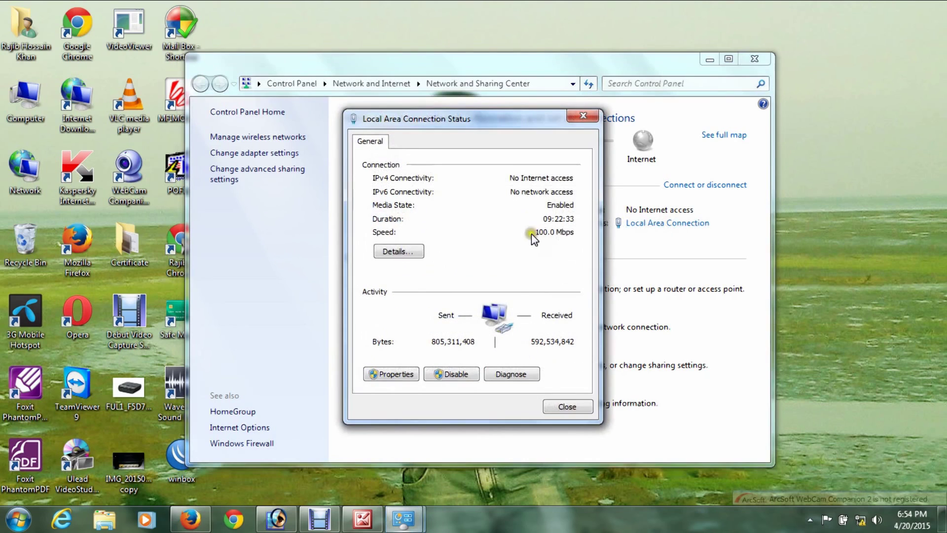
pyautogui.click(399, 251)
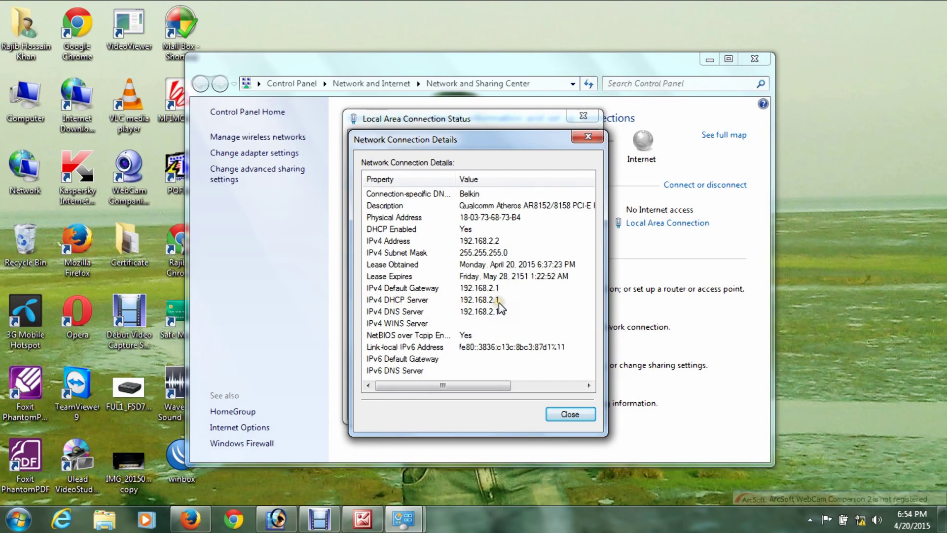
pyautogui.click(587, 139)
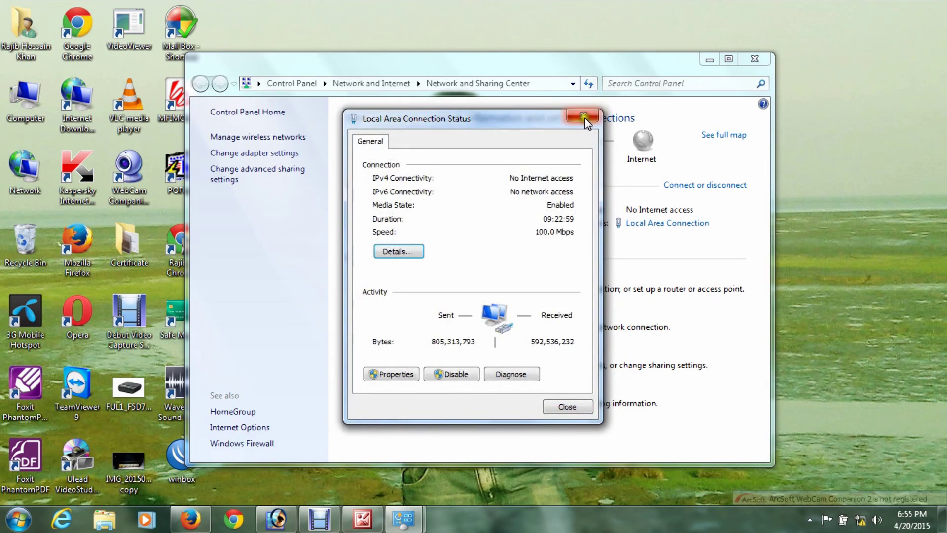
pyautogui.click(584, 118)
pyautogui.click(754, 58)
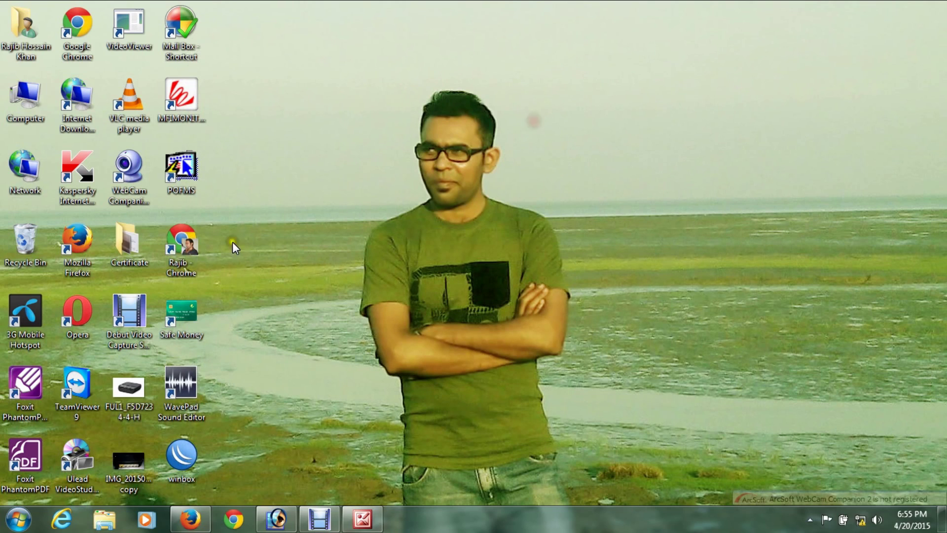
# Launch Chrome, retry google.com, then load the router setup page at 192.168.2.1
pyautogui.doubleClick(168, 245)
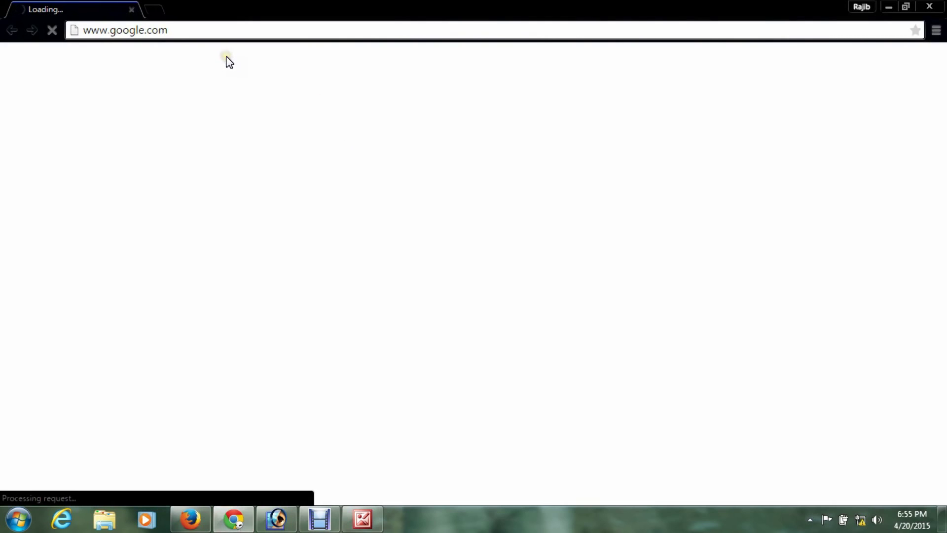
pyautogui.click(203, 30)
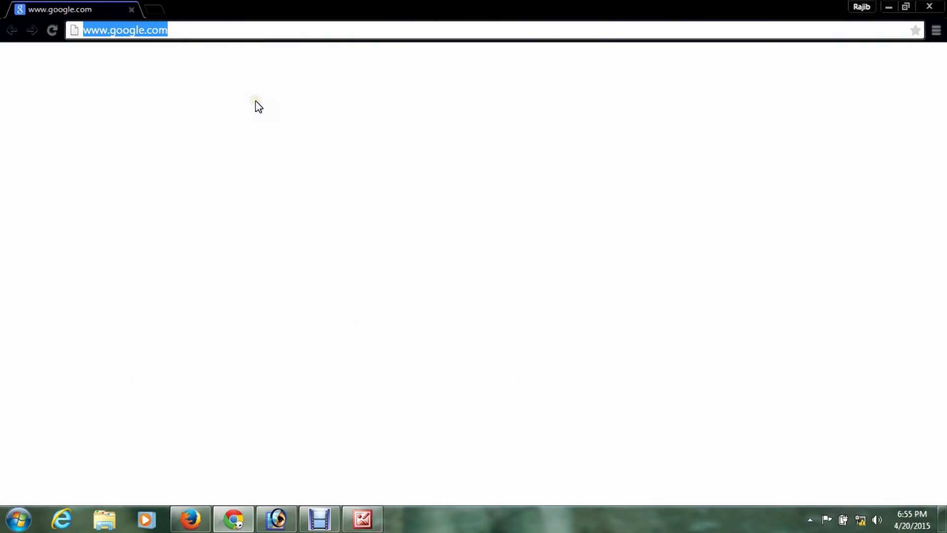
pyautogui.press('Return')
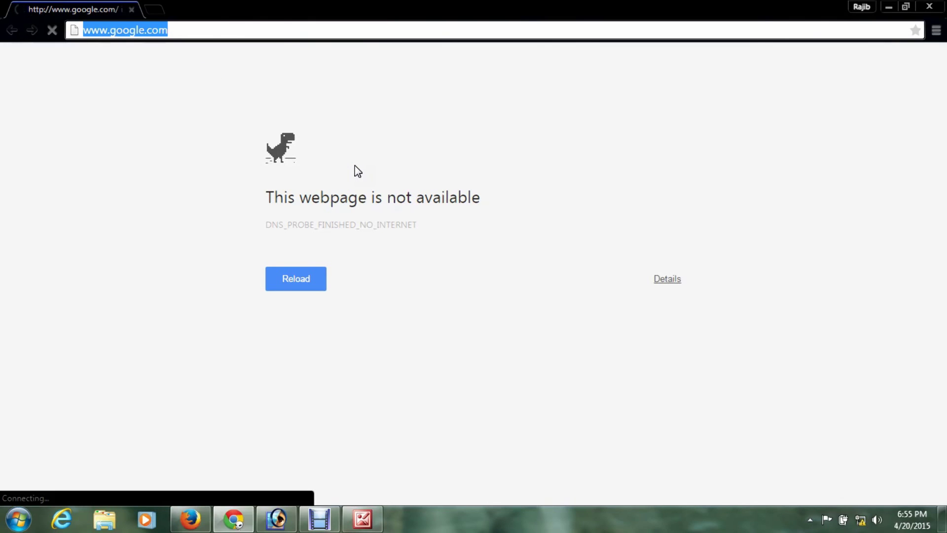
pyautogui.write('192.1')
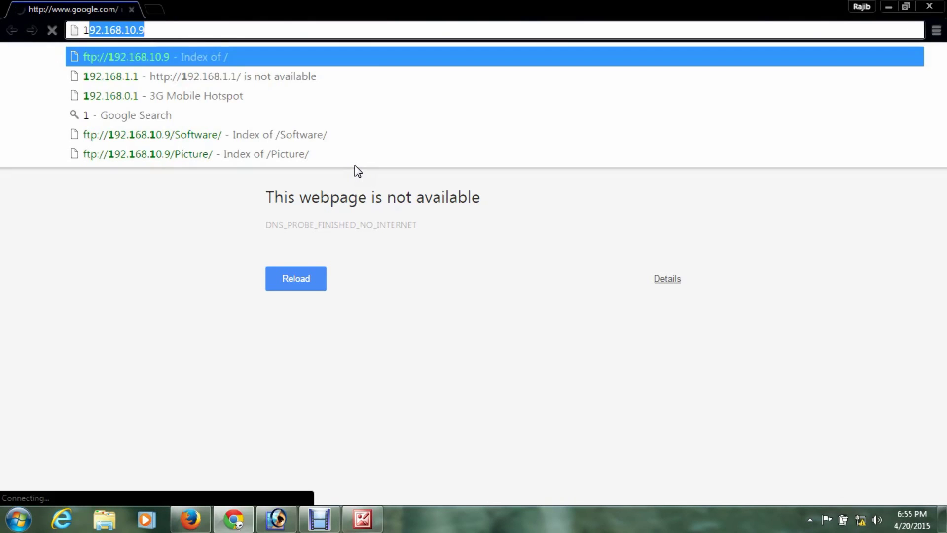
pyautogui.write('68.2.1')
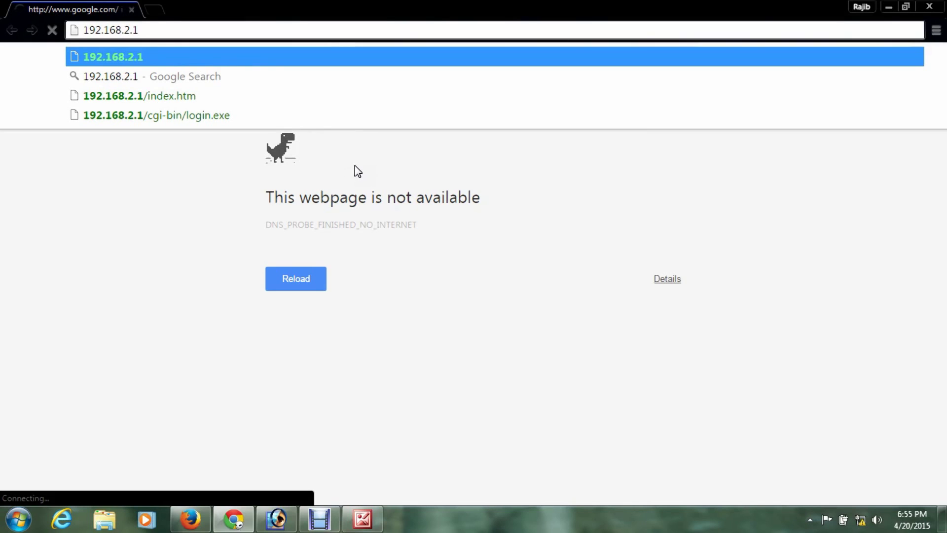
pyautogui.press('Return')
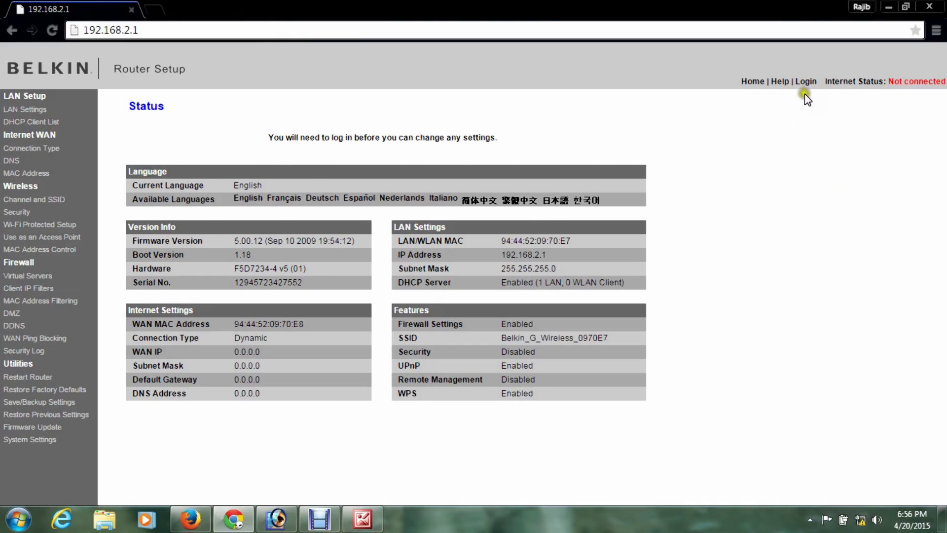
# Log in to the router with a blank password and decline saving the password
pyautogui.click(806, 82)
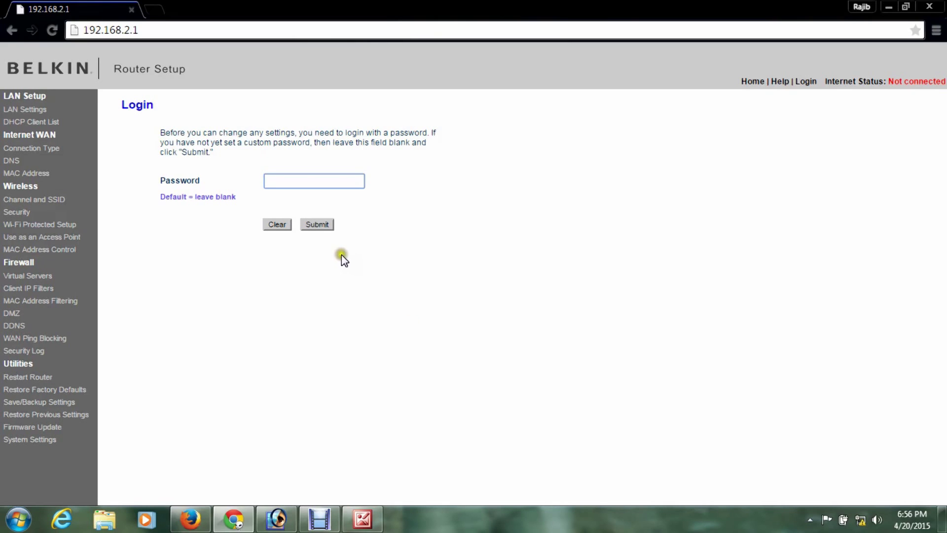
pyautogui.click(317, 225)
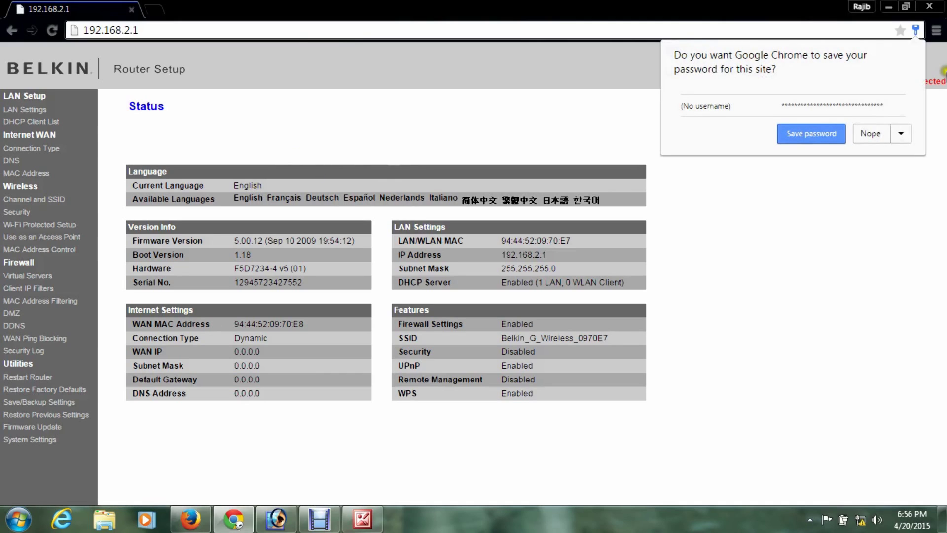
pyautogui.click(822, 266)
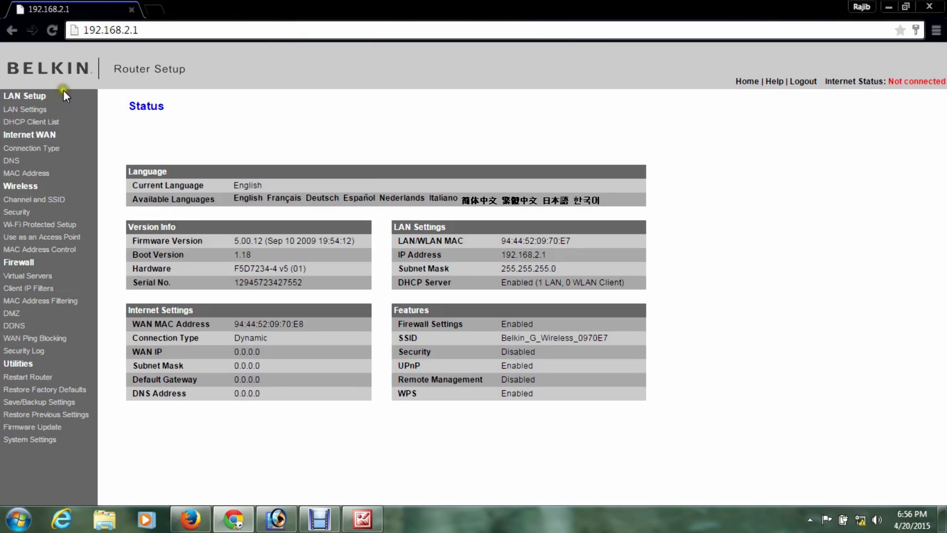
# Choose Static IP as the connection type from the Internet WAN page
pyautogui.click(33, 137)
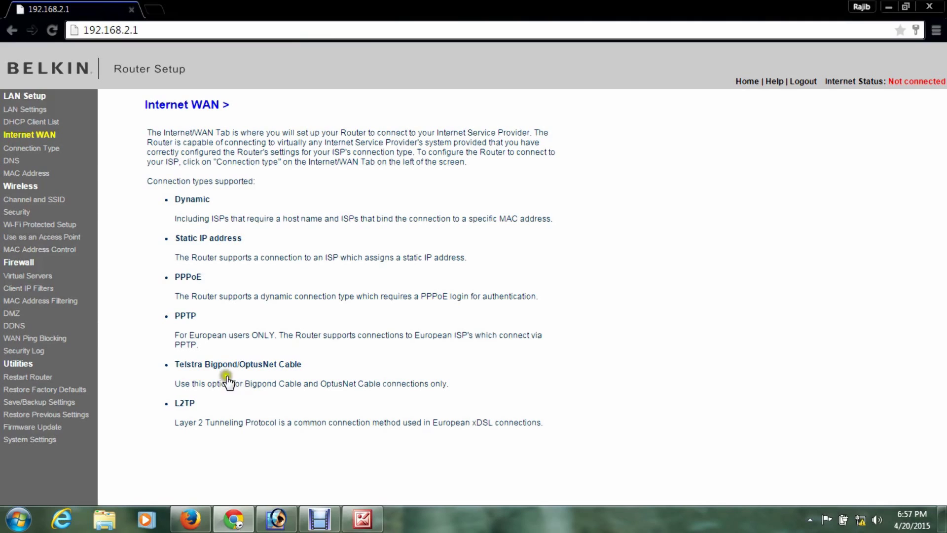
pyautogui.click(203, 239)
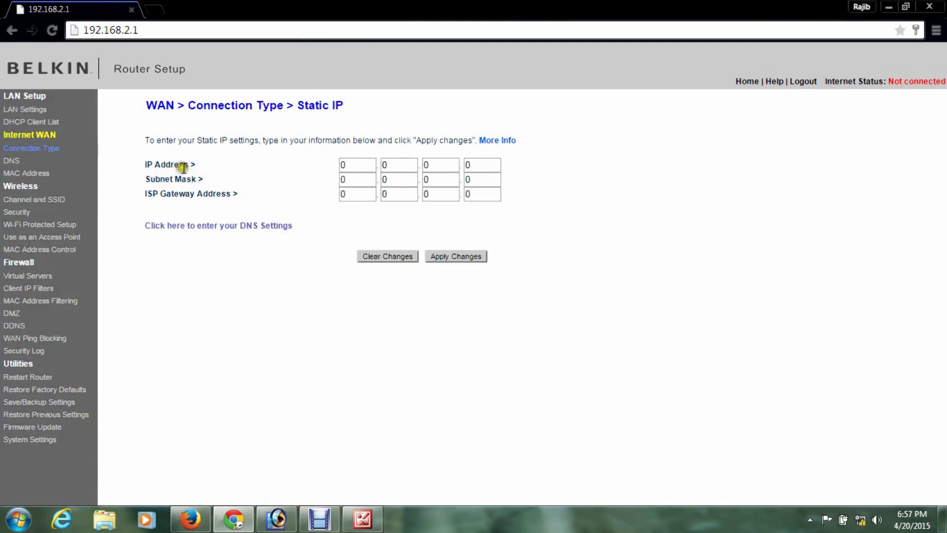
# Enter the static WAN IP address 192.168.10.151
pyautogui.moveTo(355, 164); pyautogui.dragTo(335, 167)
pyautogui.write('192')
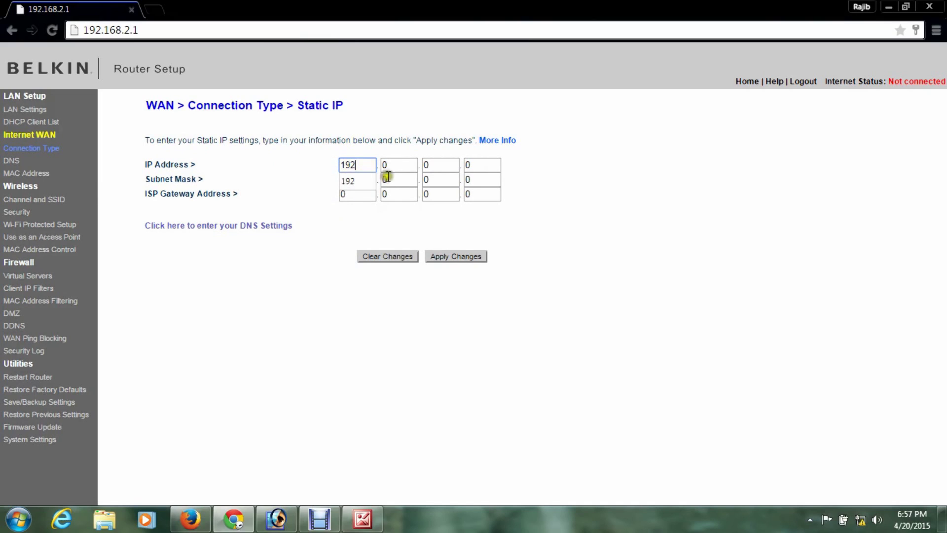
pyautogui.click(382, 165)
pyautogui.write('168')
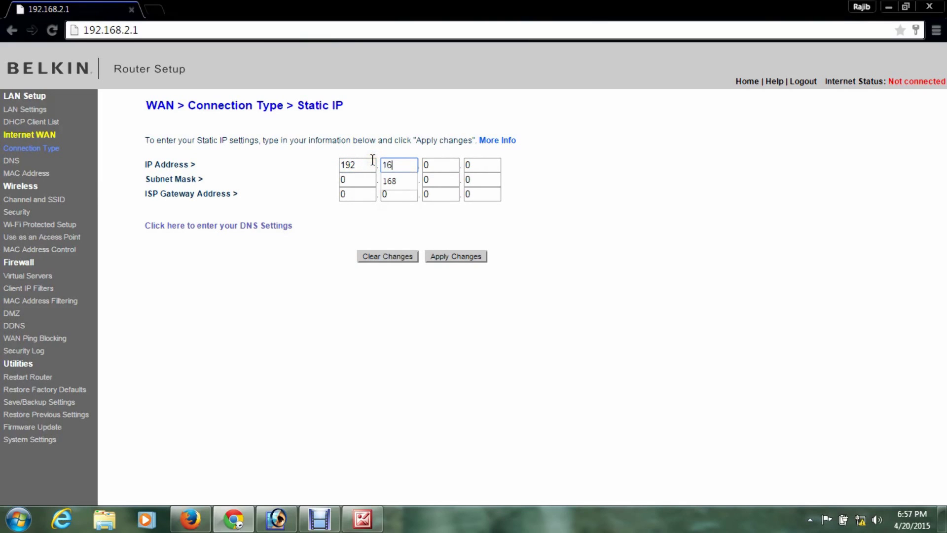
pyautogui.click(428, 165)
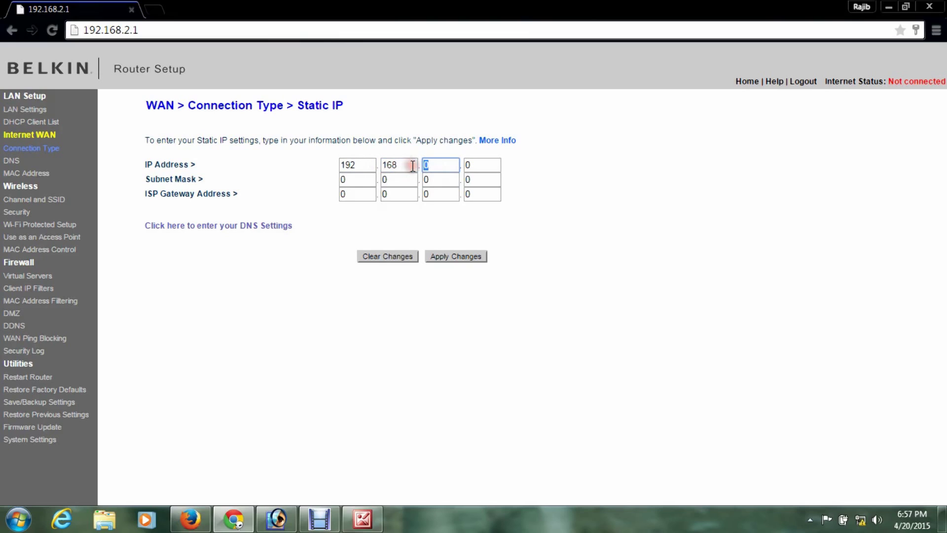
pyautogui.write('10')
pyautogui.click(480, 163)
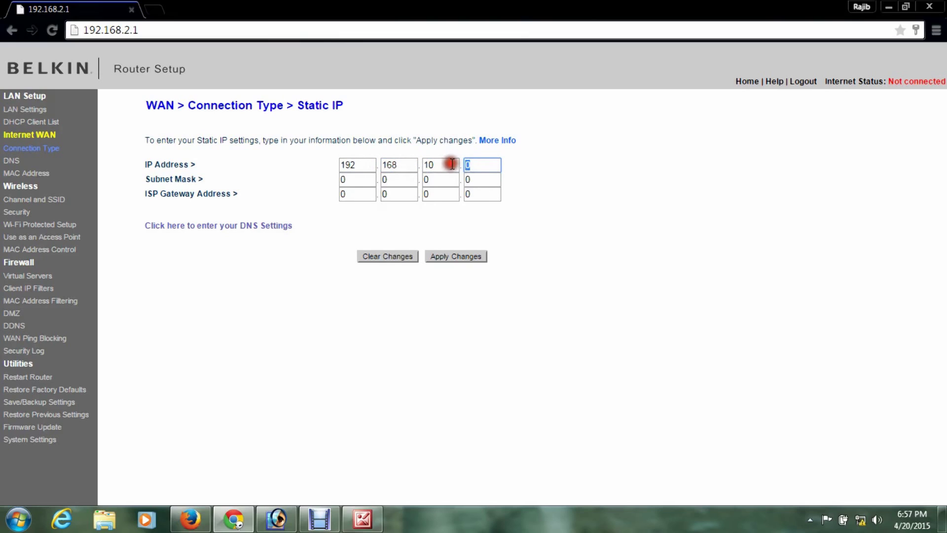
pyautogui.write('151')
pyautogui.click(451, 163)
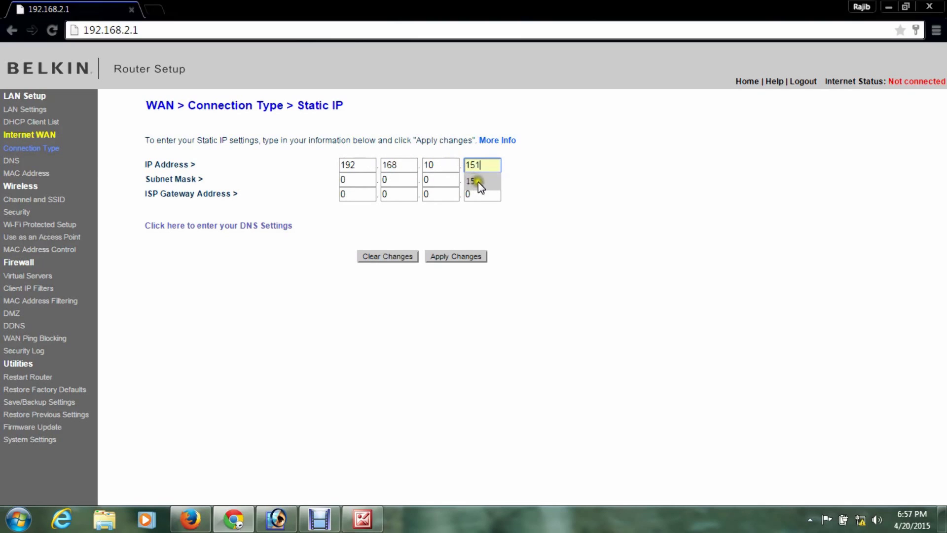
pyautogui.click(478, 182)
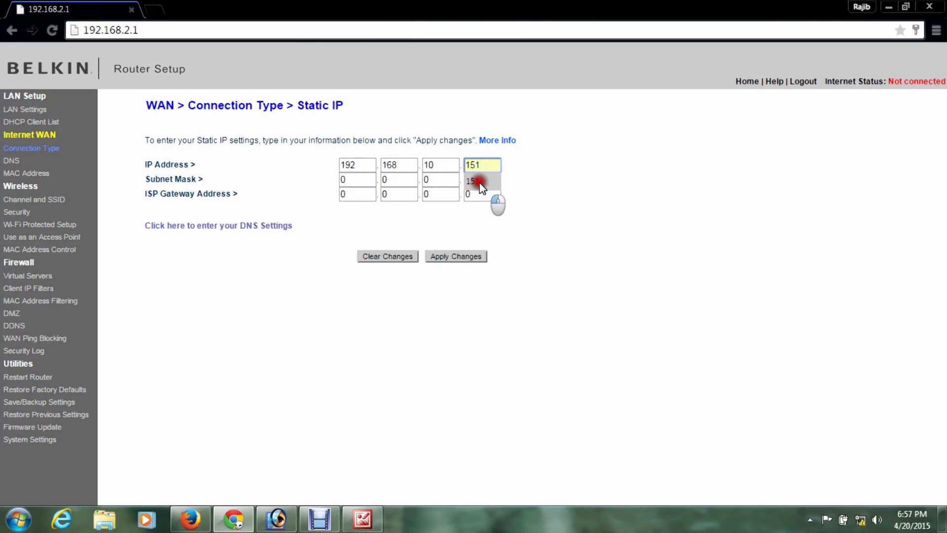
# Enter the subnet mask 255.255.255.0
pyautogui.click(360, 180)
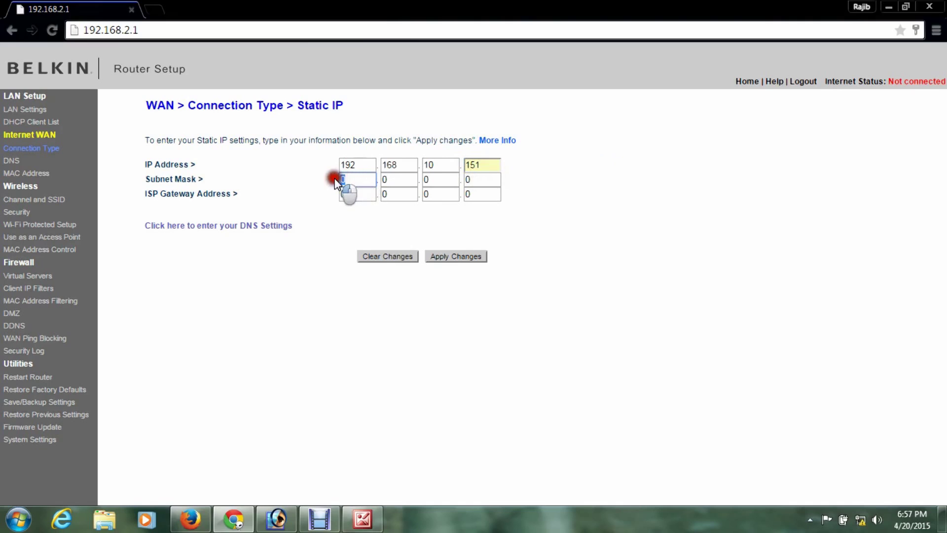
pyautogui.press('BackSpace')
pyautogui.write('255')
pyautogui.press('Tab')
pyautogui.write('255')
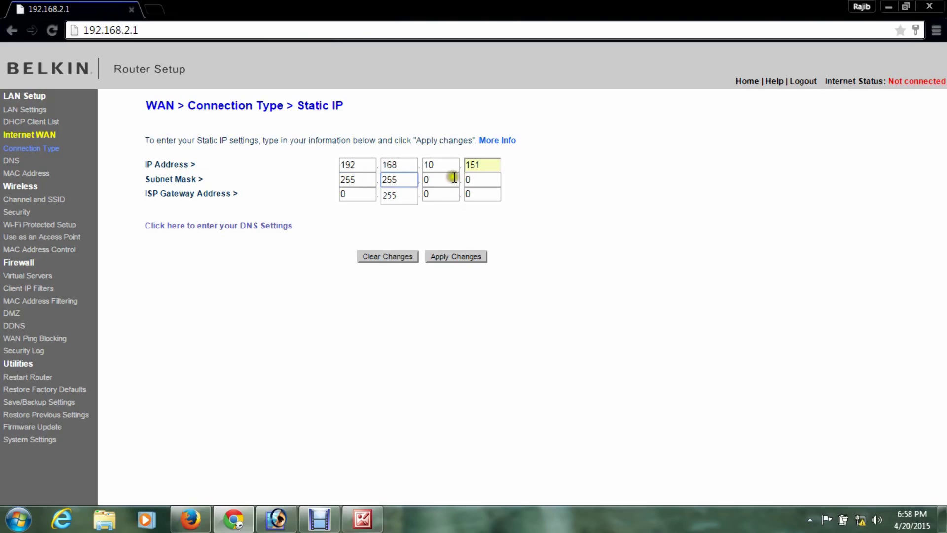
pyautogui.press('Tab')
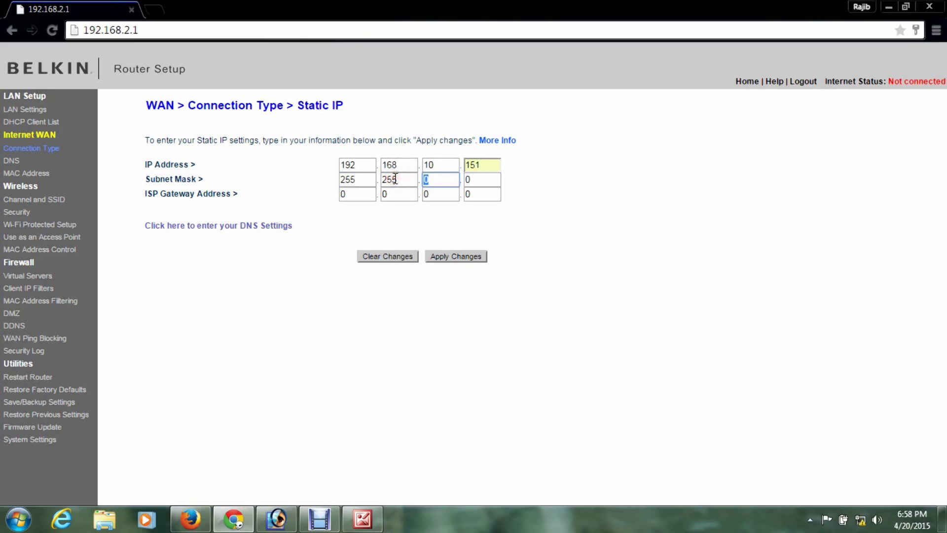
pyautogui.write('255')
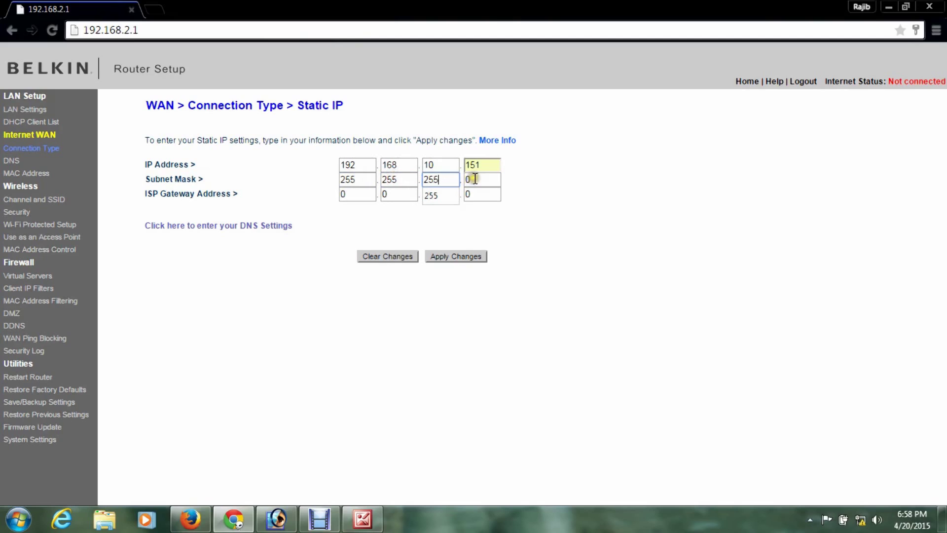
pyautogui.click(469, 179)
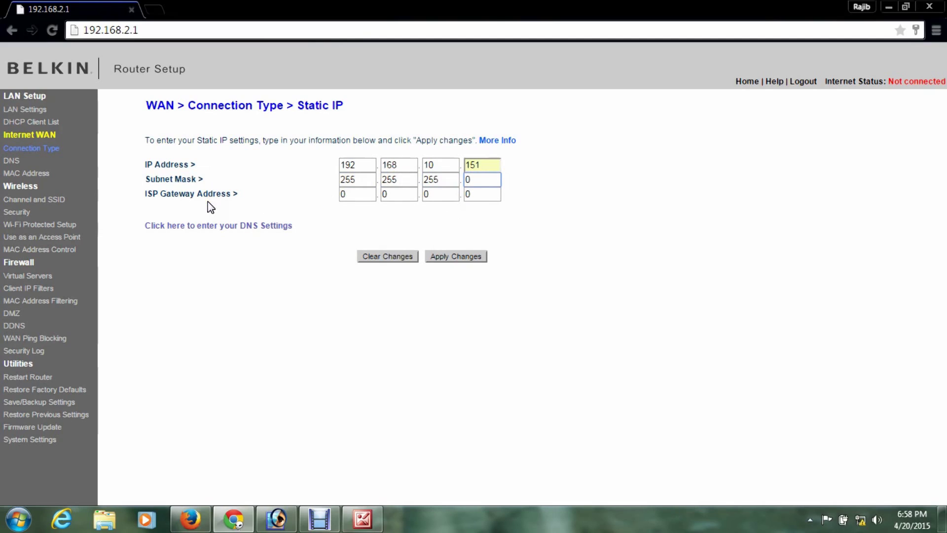
# Enter ISP gateway 192.168.10.1 and apply the static IP settings
pyautogui.click(366, 193)
pyautogui.moveTo(355, 194); pyautogui.dragTo(338, 195)
pyautogui.write('192')
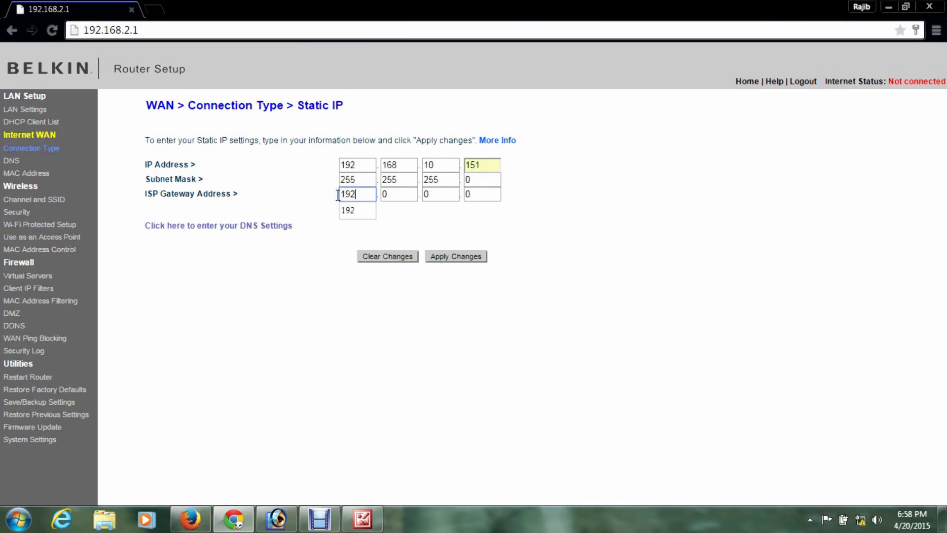
pyautogui.click(386, 195)
pyautogui.doubleClick(394, 196)
pyautogui.write('168')
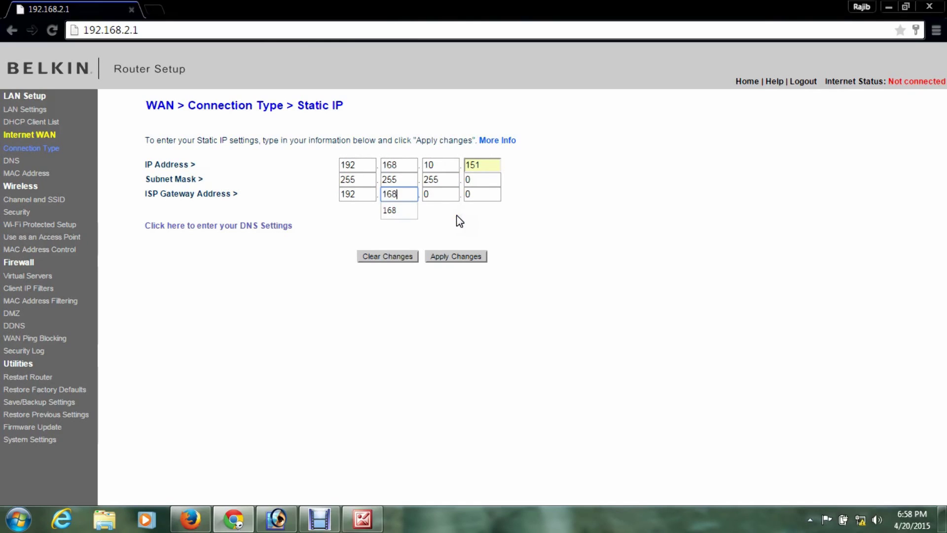
pyautogui.doubleClick(432, 194)
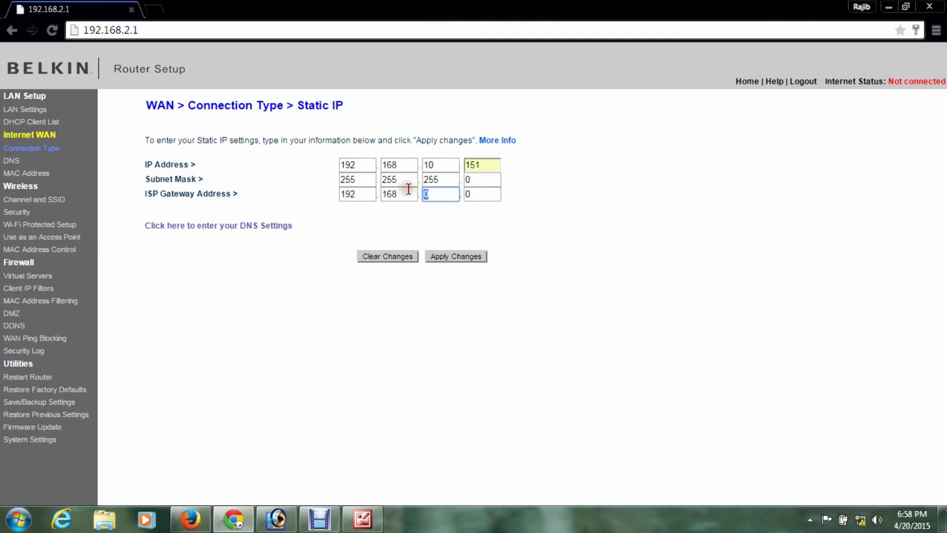
pyautogui.write('10')
pyautogui.doubleClick(486, 194)
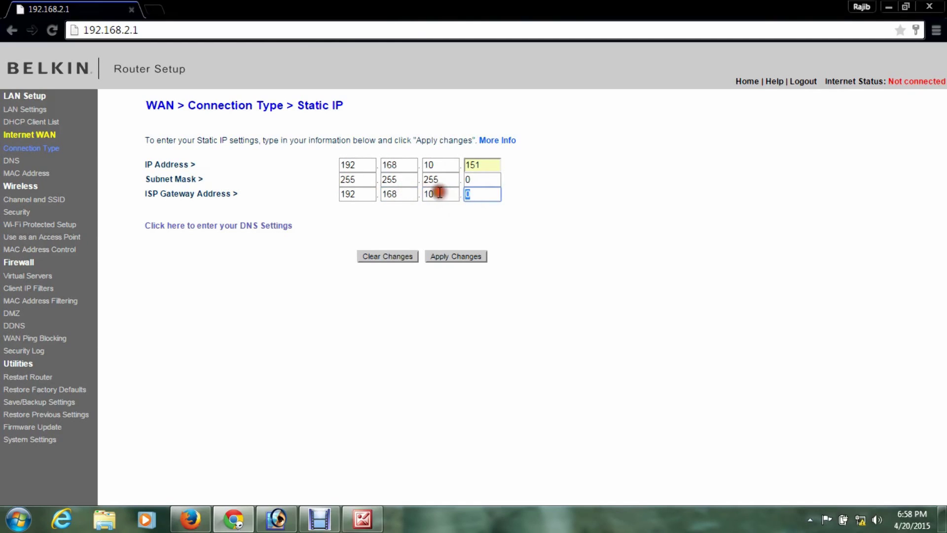
pyautogui.write('1')
pyautogui.click(478, 194)
pyautogui.click(612, 247)
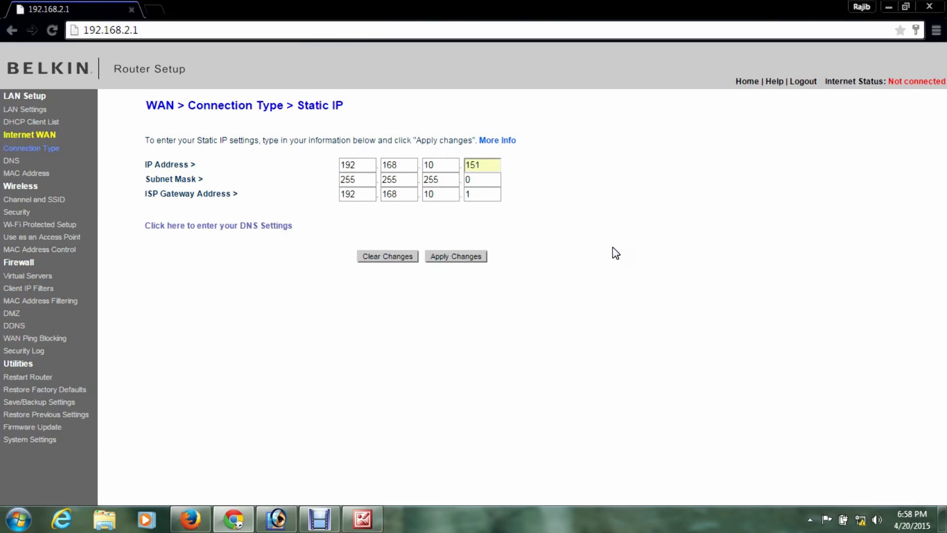
pyautogui.click(459, 258)
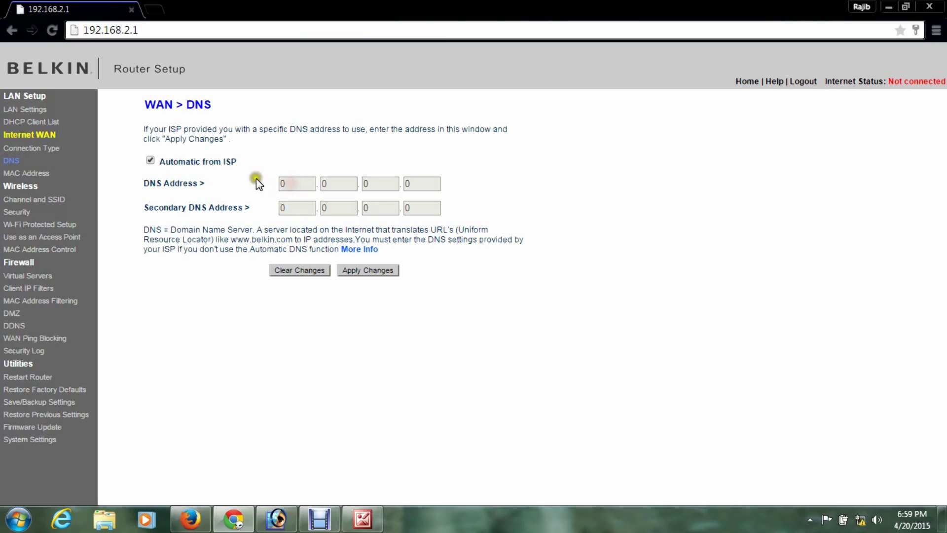
# Turn off automatic DNS, dismiss the colour-scheme prompt, and enter primary DNS 192.168.10.1
pyautogui.click(150, 159)
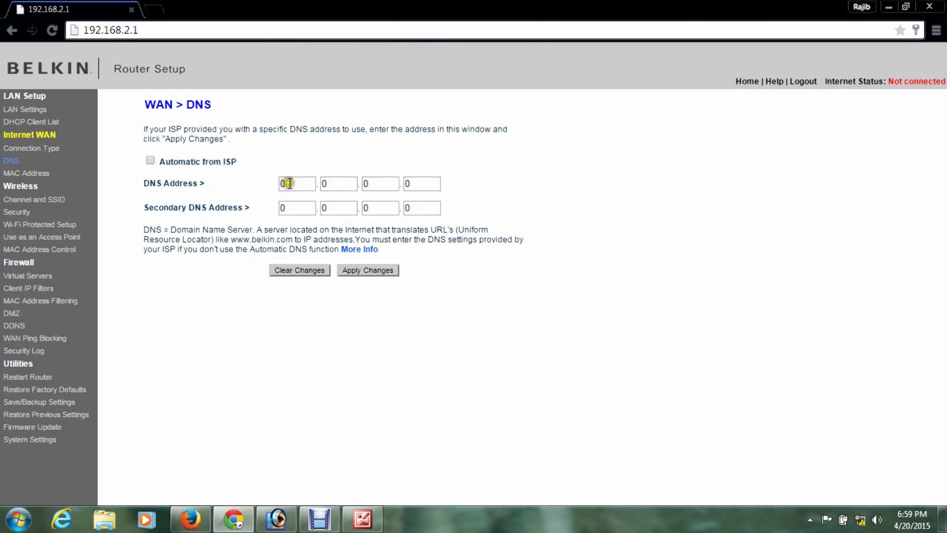
pyautogui.doubleClick(282, 184)
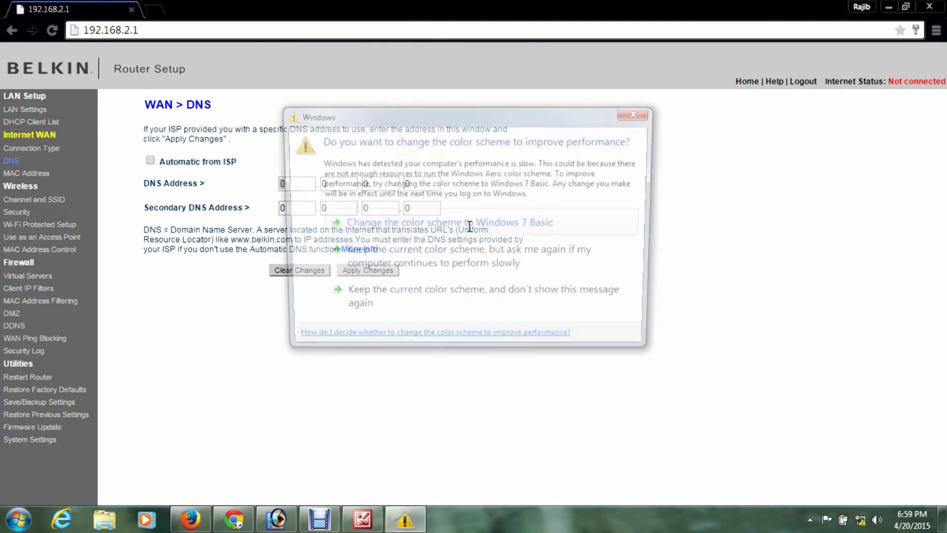
pyautogui.click(632, 135)
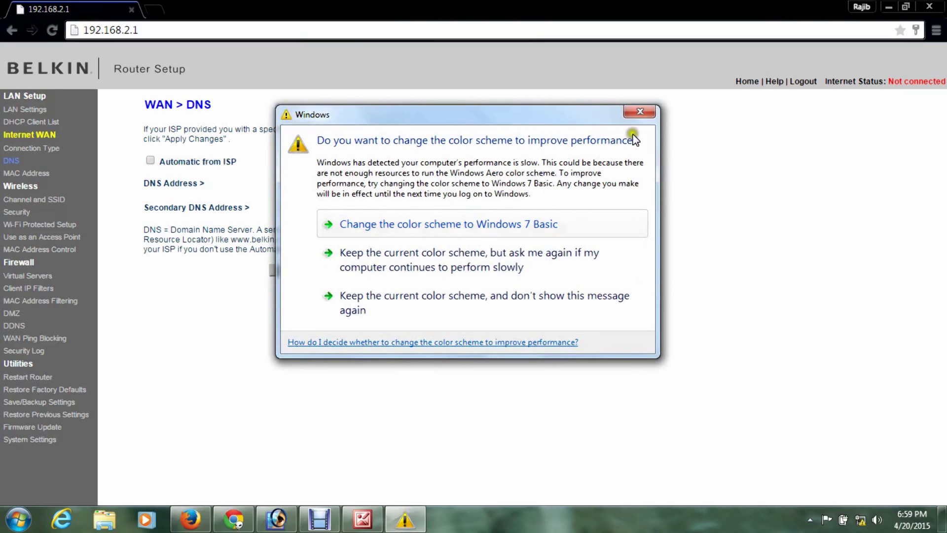
pyautogui.click(641, 113)
pyautogui.doubleClick(282, 184)
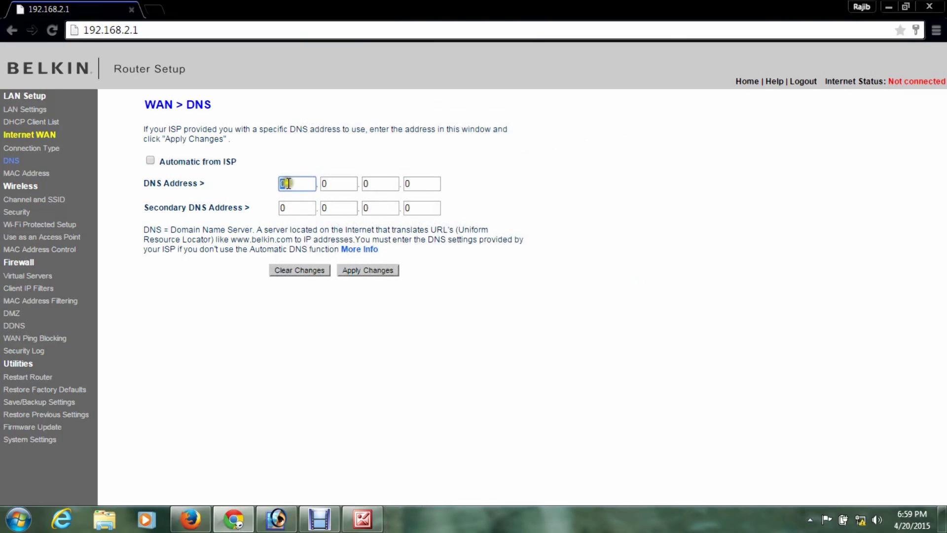
pyautogui.write('192')
pyautogui.doubleClick(323, 182)
pyautogui.write('168')
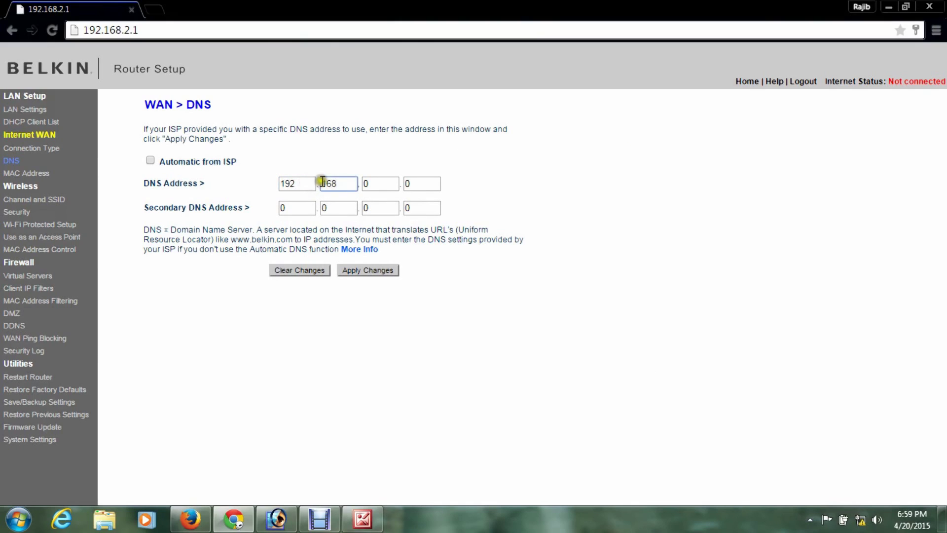
pyautogui.doubleClick(373, 182)
pyautogui.write('0')
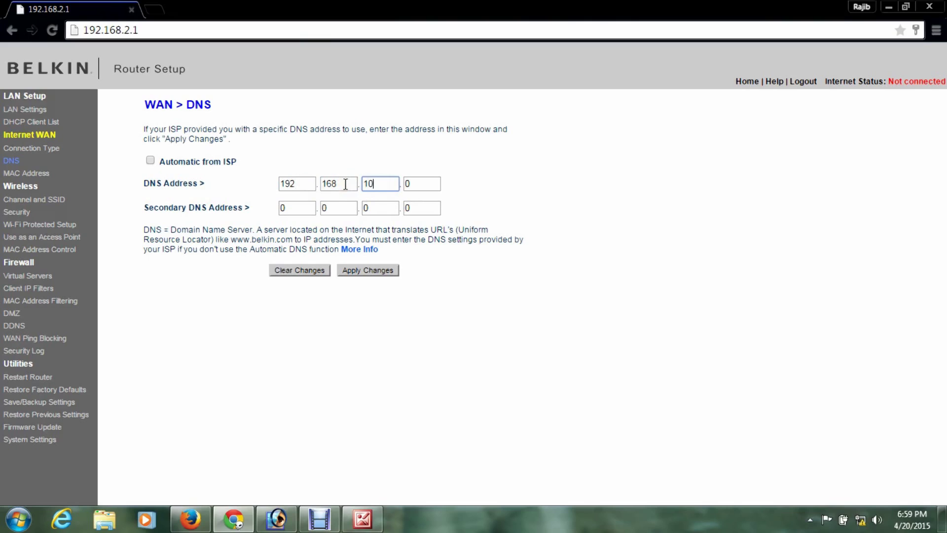
pyautogui.press('Tab')
pyautogui.write('1')
# Enter secondary DNS 117.103.80.90 and apply the DNS changes
pyautogui.click(286, 207)
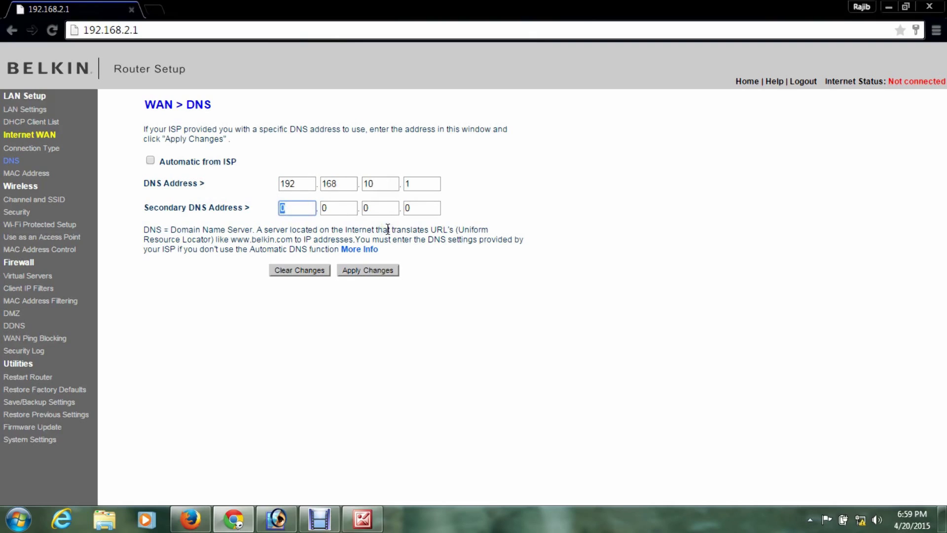
pyautogui.write('117')
pyautogui.moveTo(306, 207); pyautogui.dragTo(259, 207)
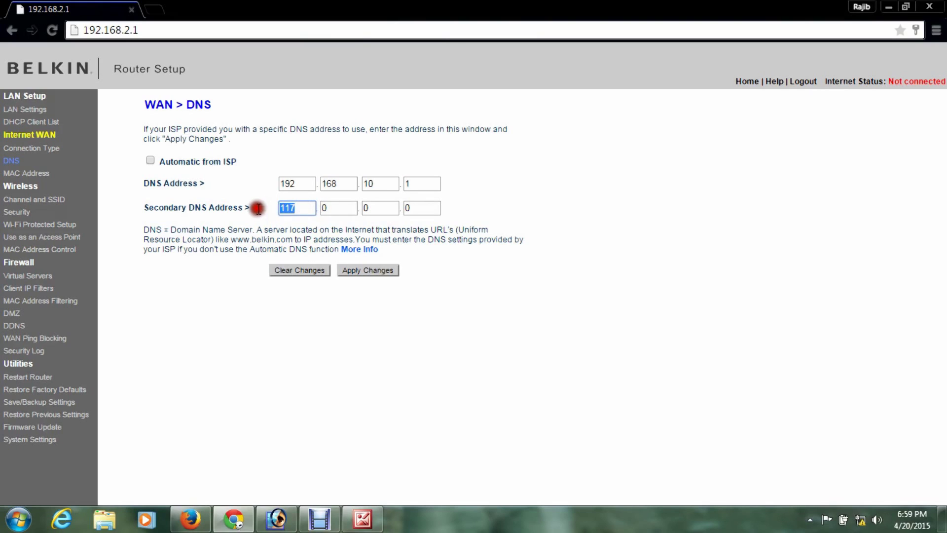
pyautogui.doubleClick(328, 207)
pyautogui.write('103')
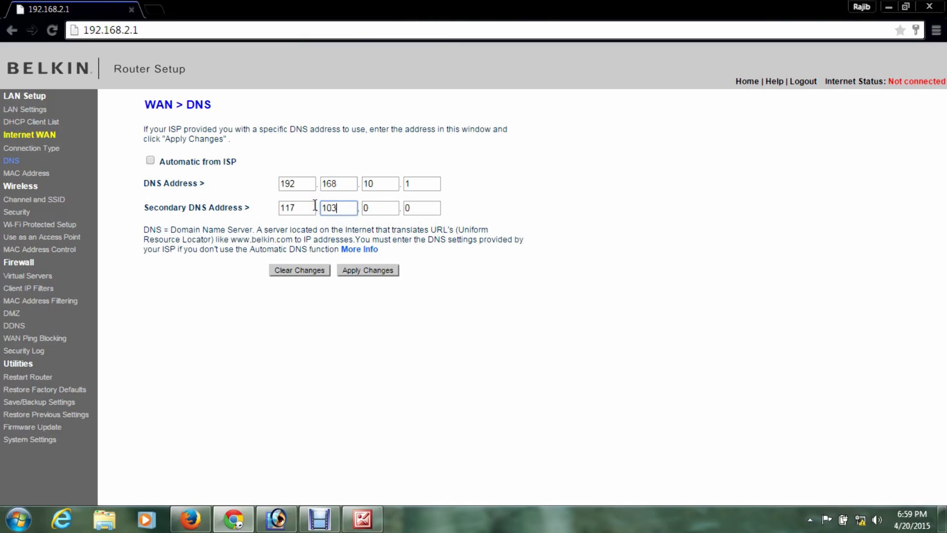
pyautogui.doubleClick(382, 207)
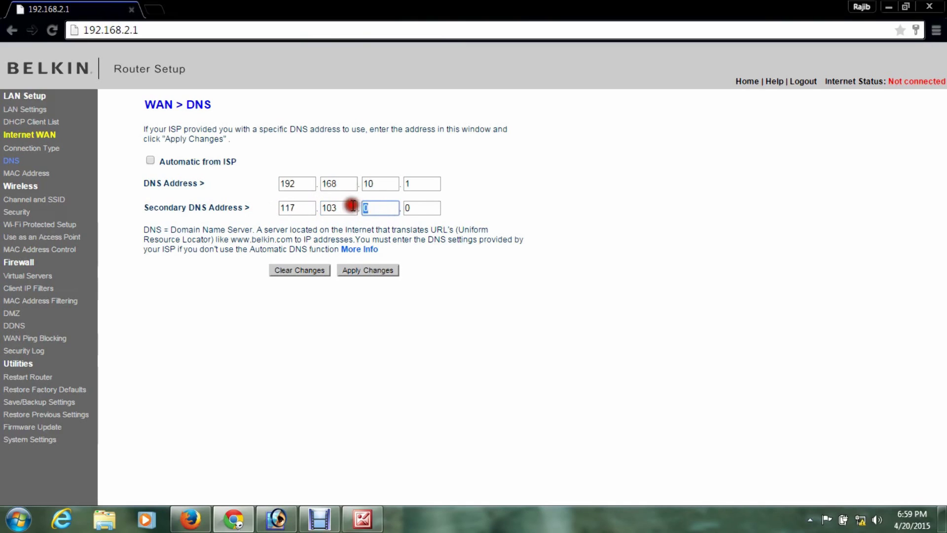
pyautogui.write('80')
pyautogui.doubleClick(414, 210)
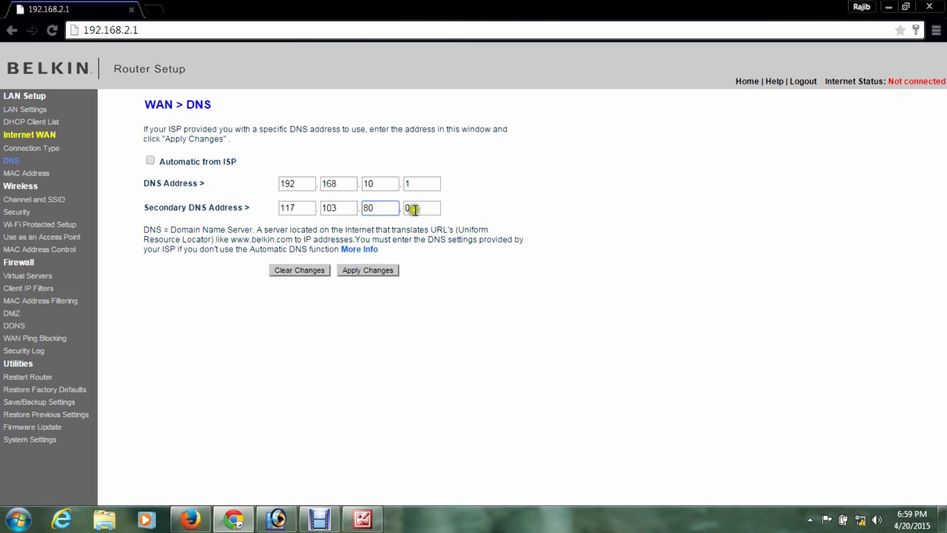
pyautogui.write('90')
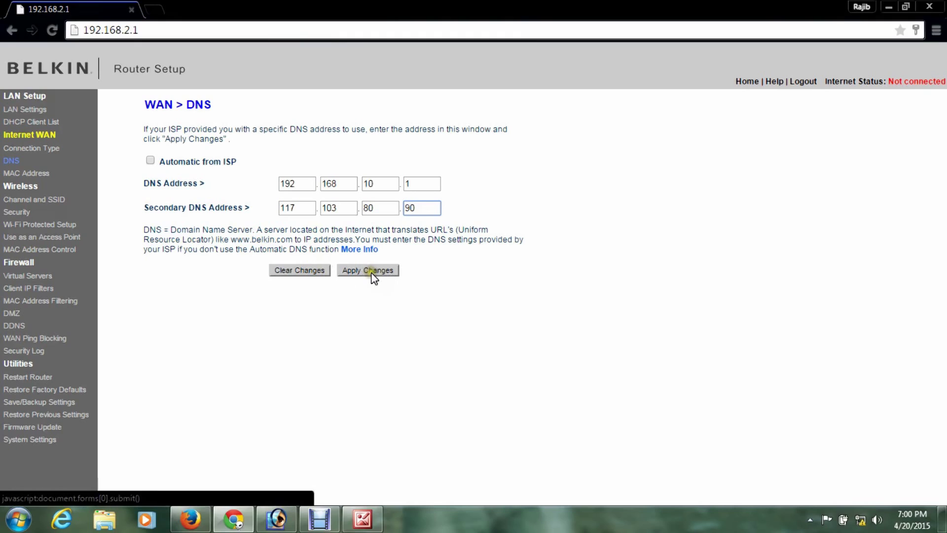
pyautogui.click(373, 274)
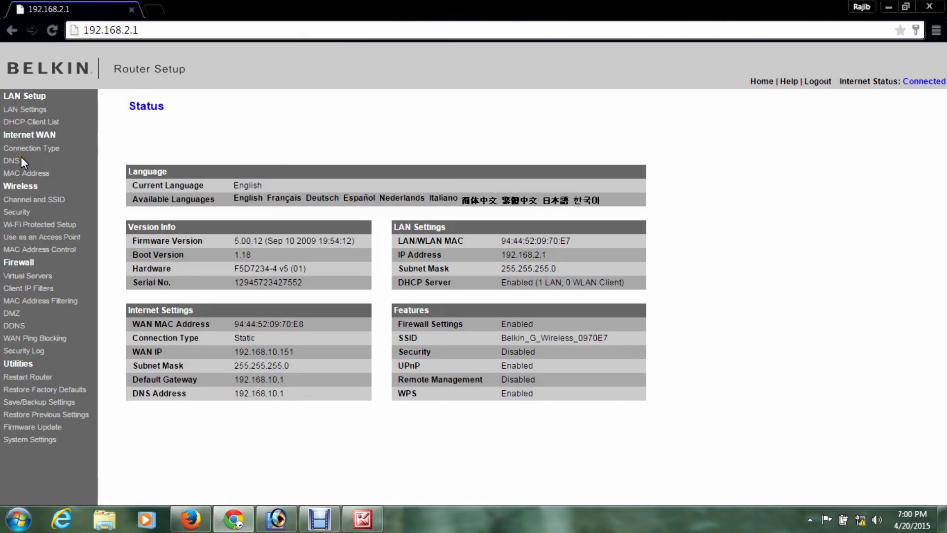
# Glance at the router's rear port photo in Picture Manager, then minimize it
pyautogui.click(361, 522)
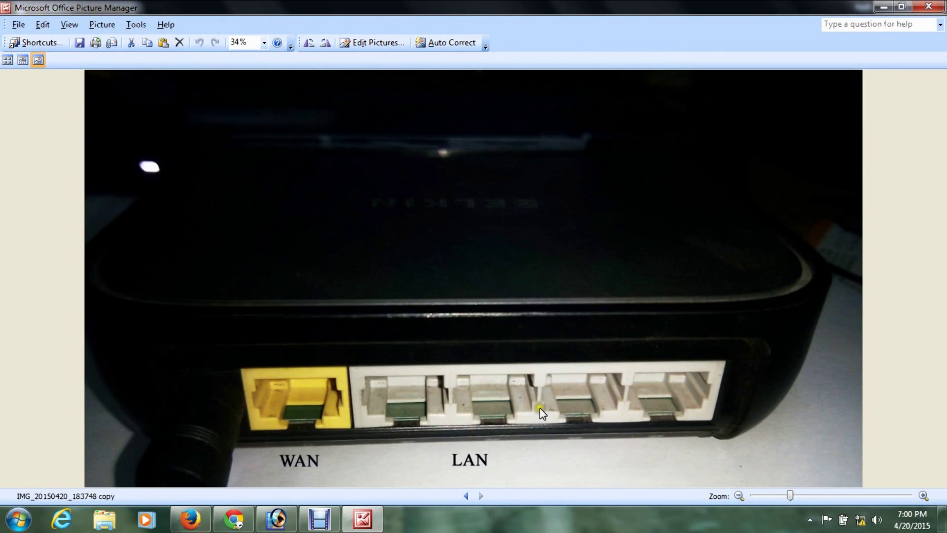
pyautogui.click(882, 8)
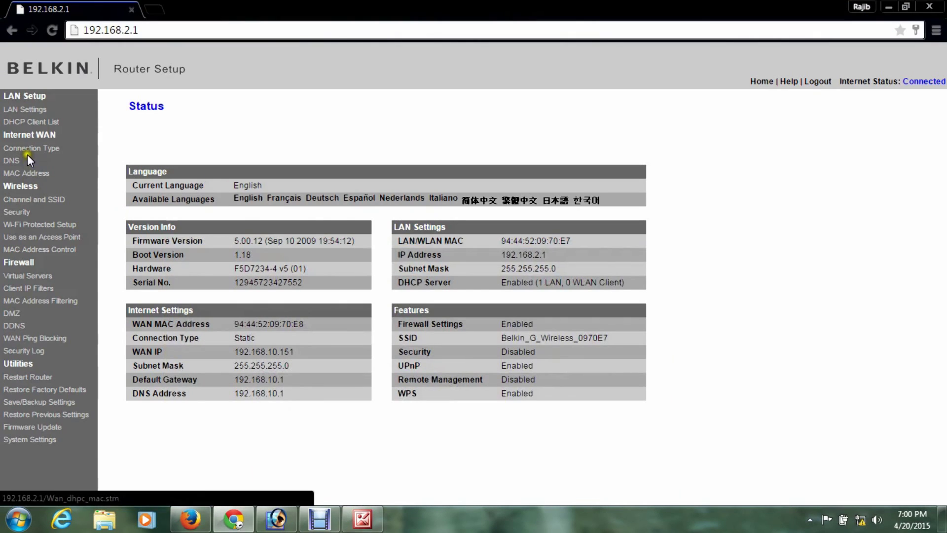
# Review the LAN IP, DHCP pool range and lease time options, dismissing the colour-scheme prompt
pyautogui.click(21, 97)
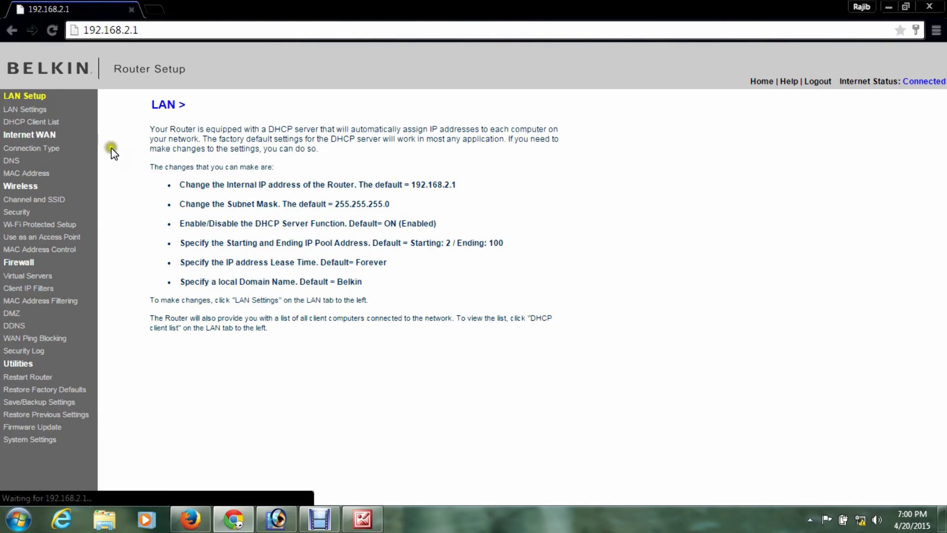
pyautogui.click(33, 110)
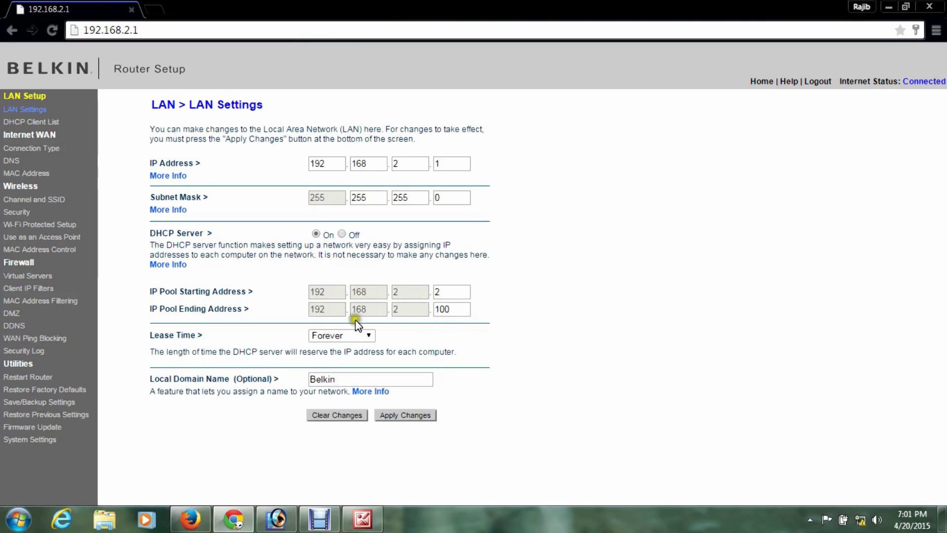
pyautogui.click(450, 312)
pyautogui.click(369, 338)
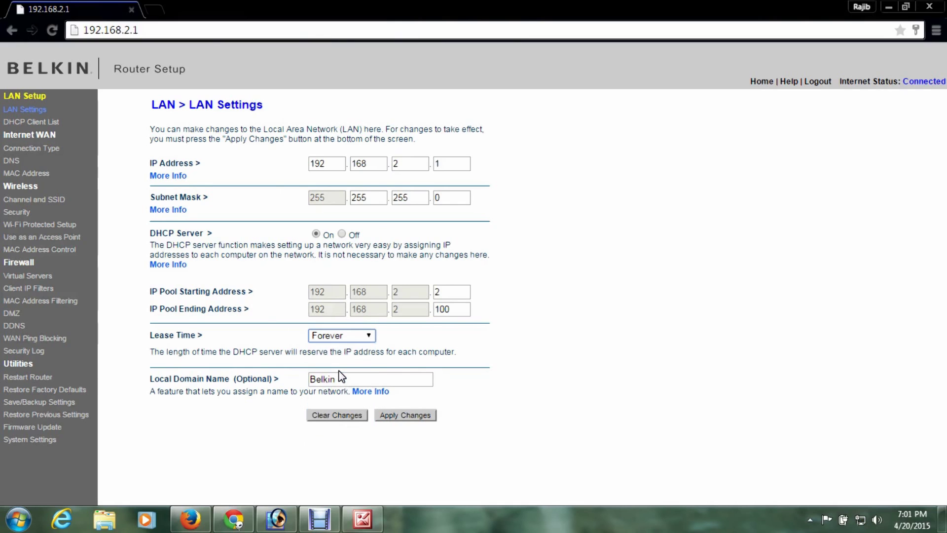
pyautogui.click(639, 112)
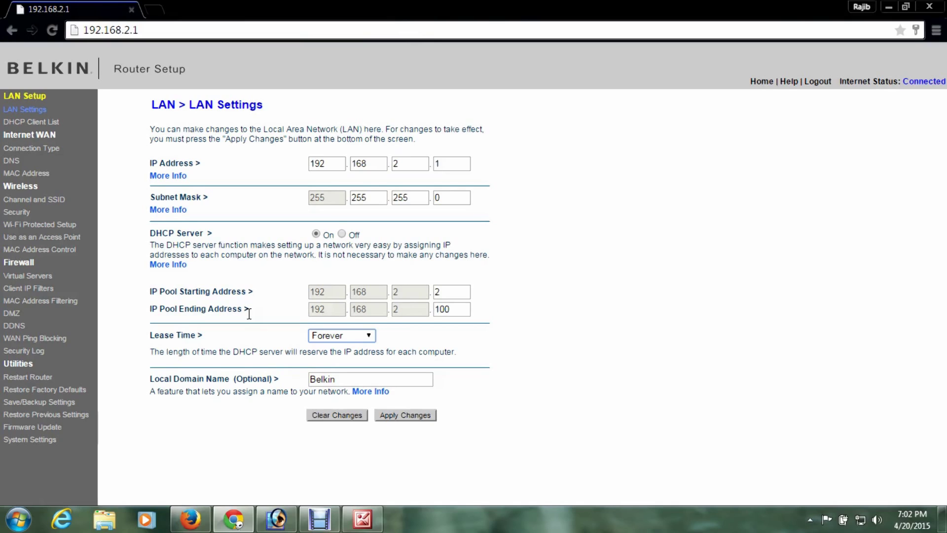
pyautogui.click(18, 186)
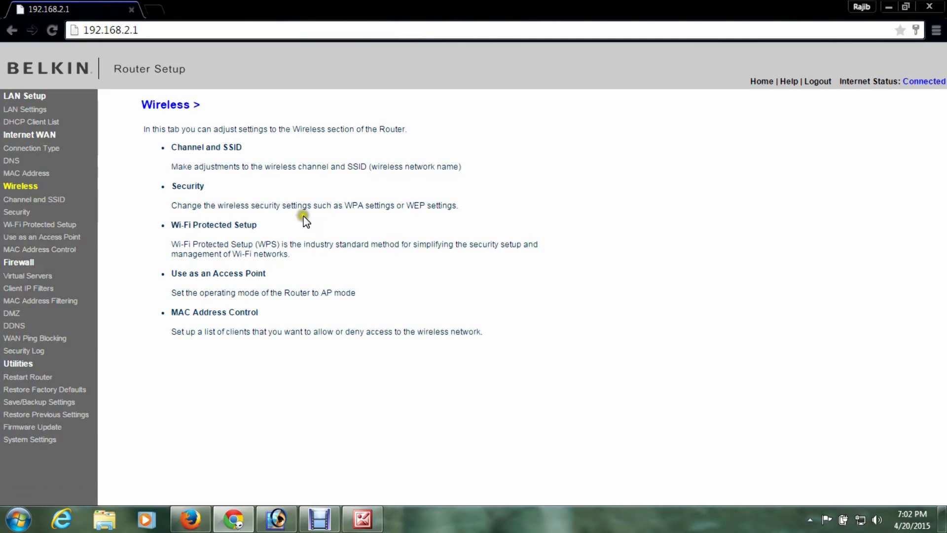
# Keep wireless mode 802.11b&802.11g, rename the SSID to RIC 08, and apply
pyautogui.click(51, 200)
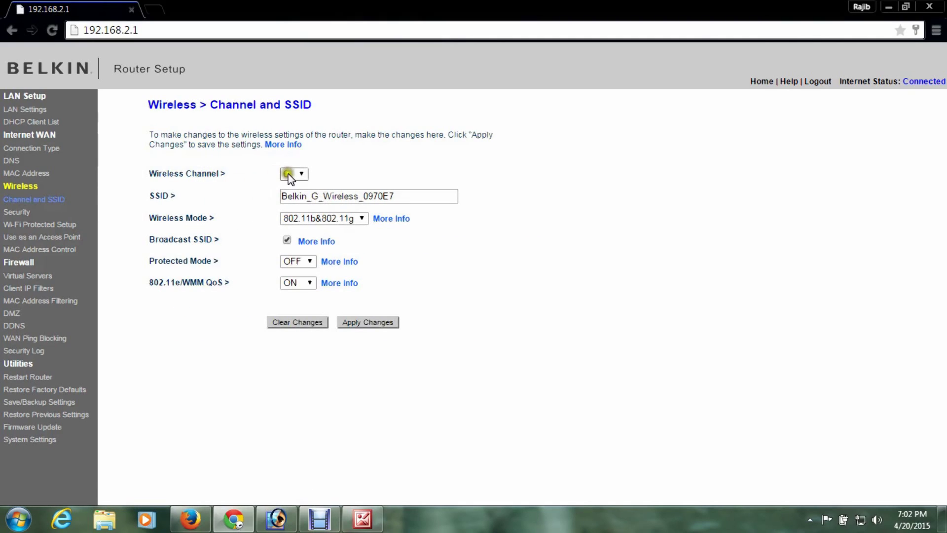
pyautogui.click(362, 220)
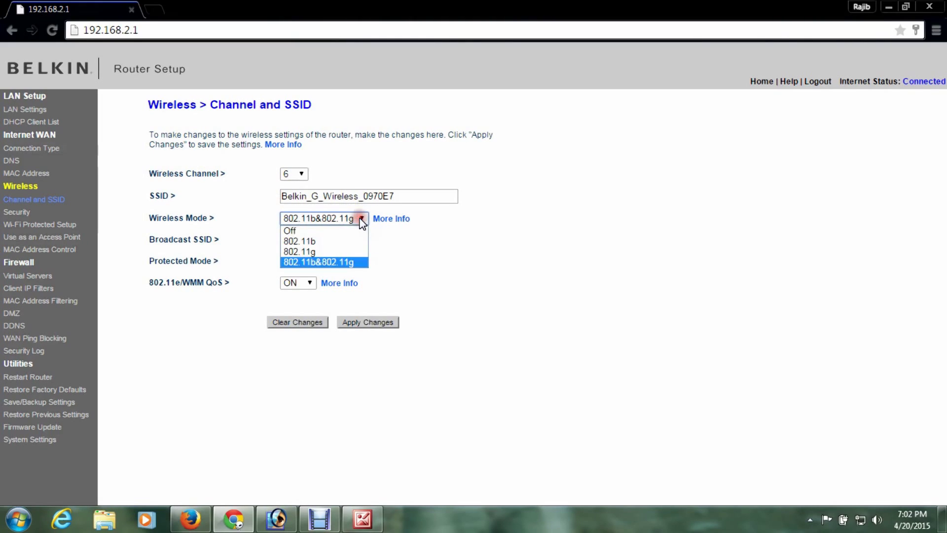
pyautogui.click(339, 267)
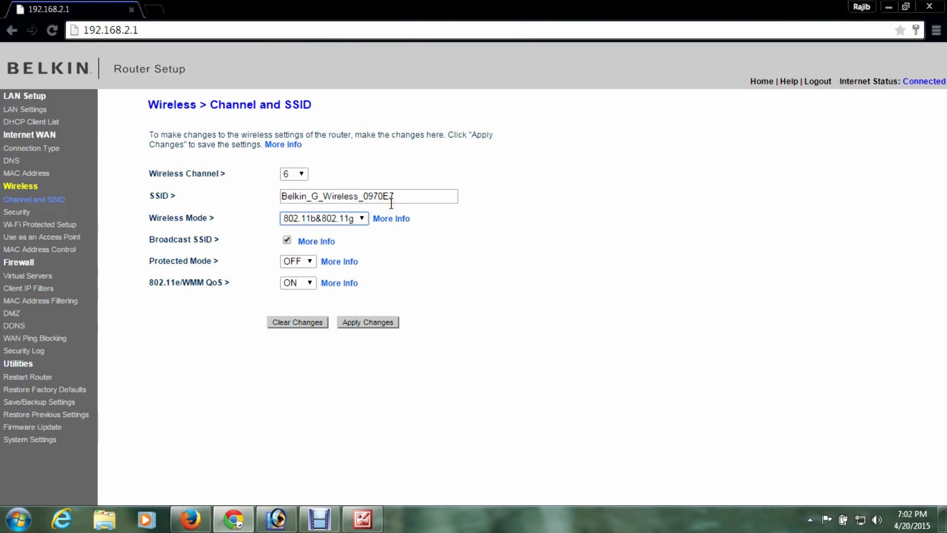
pyautogui.moveTo(363, 197); pyautogui.dragTo(398, 195)
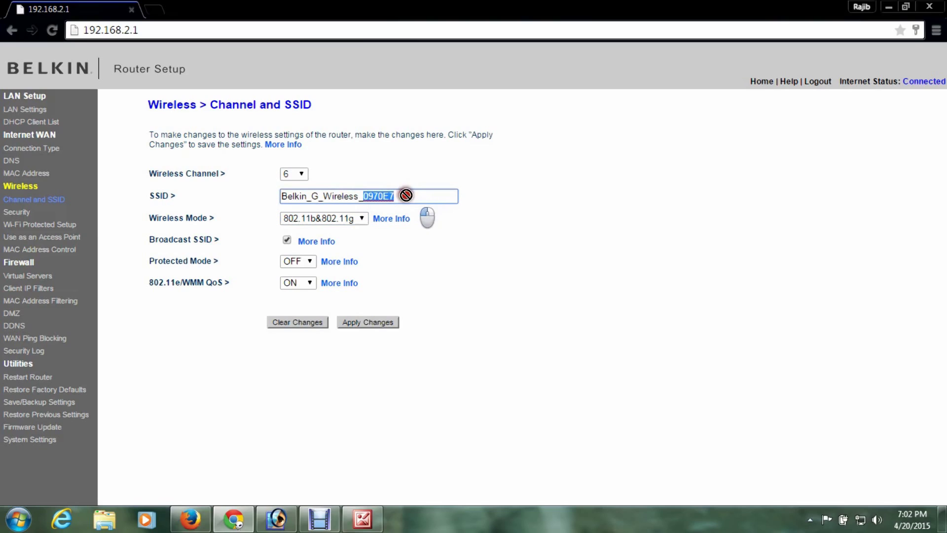
pyautogui.moveTo(390, 195); pyautogui.dragTo(334, 193)
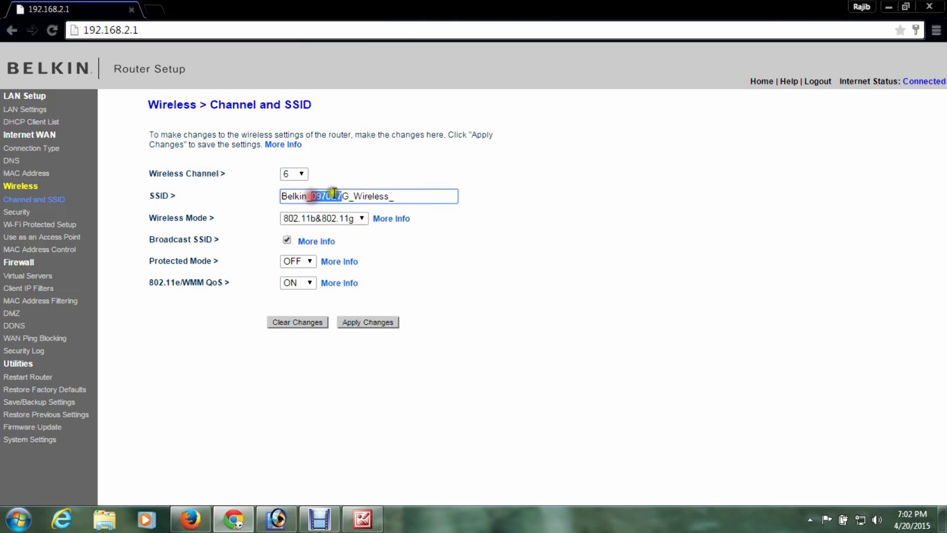
pyautogui.click(393, 196)
pyautogui.press('BackSpace')
pyautogui.press('BackSpace')
pyautogui.press('BackSpace')
pyautogui.press('BackSpace')
pyautogui.press('BackSpace')
pyautogui.press('BackSpace')
pyautogui.press('BackSpace')
pyautogui.press('BackSpace')
pyautogui.press('BackSpace')
pyautogui.press('BackSpace')
pyautogui.press('BackSpace')
pyautogui.press('BackSpace')
pyautogui.press('BackSpace')
pyautogui.press('BackSpace')
pyautogui.press('BackSpace')
pyautogui.press('BackSpace')
pyautogui.press('BackSpace')
pyautogui.press('BackSpace')
pyautogui.press('BackSpace')
pyautogui.press('BackSpace')
pyautogui.press('BackSpace')
pyautogui.press('BackSpace')
pyautogui.press('BackSpace')
pyautogui.press('BackSpace')
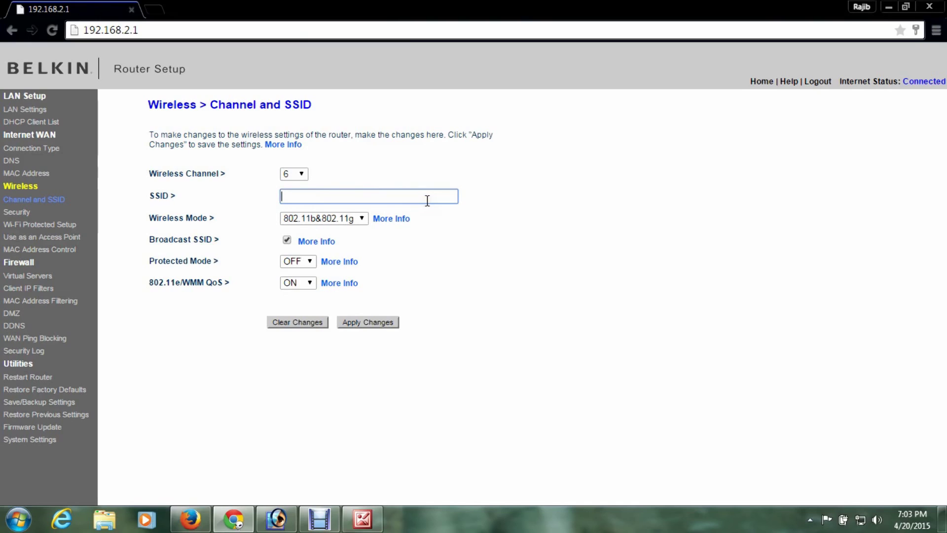
pyautogui.write('RIC')
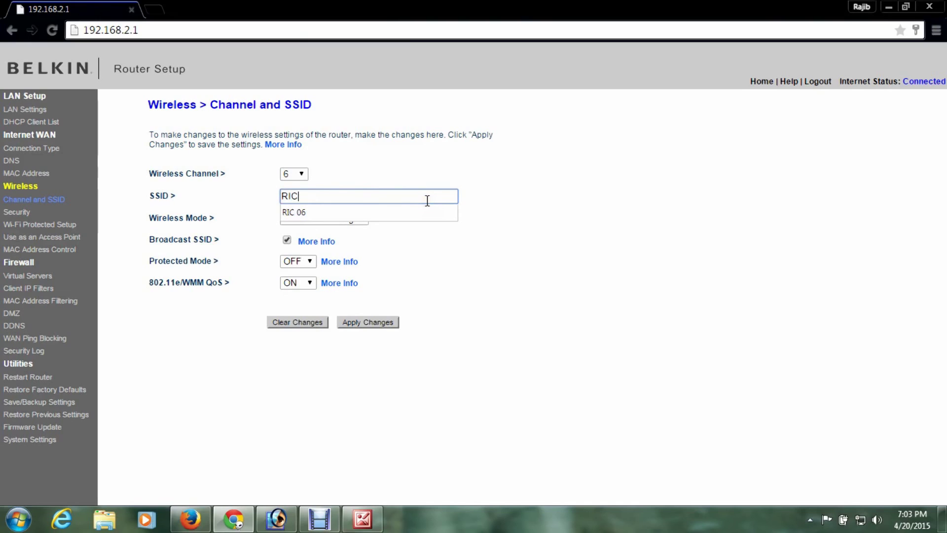
pyautogui.write(' 08')
pyautogui.click(517, 249)
pyautogui.click(370, 320)
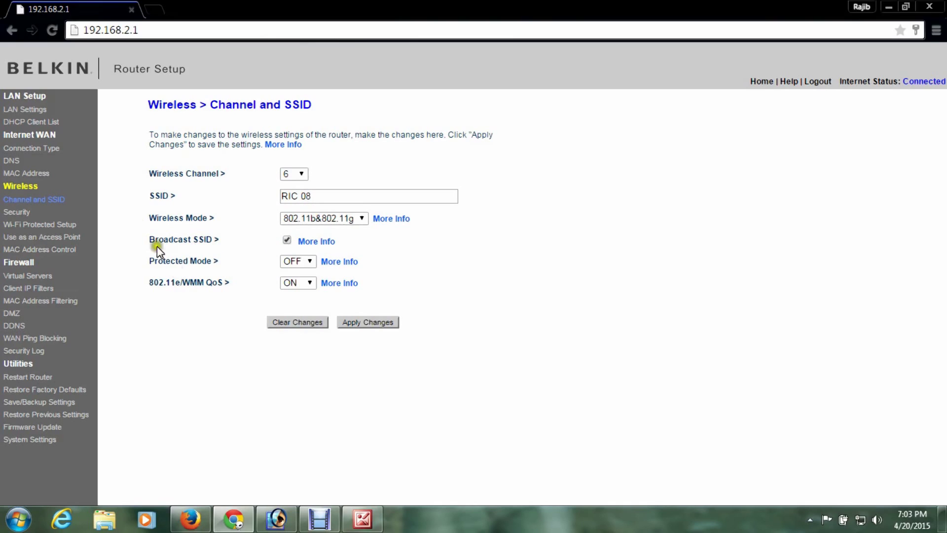
# On the Wireless > Security page, change the Security Mode from Disabled to WPA/WPA2-Personal (PSK)
pyautogui.click(21, 213)
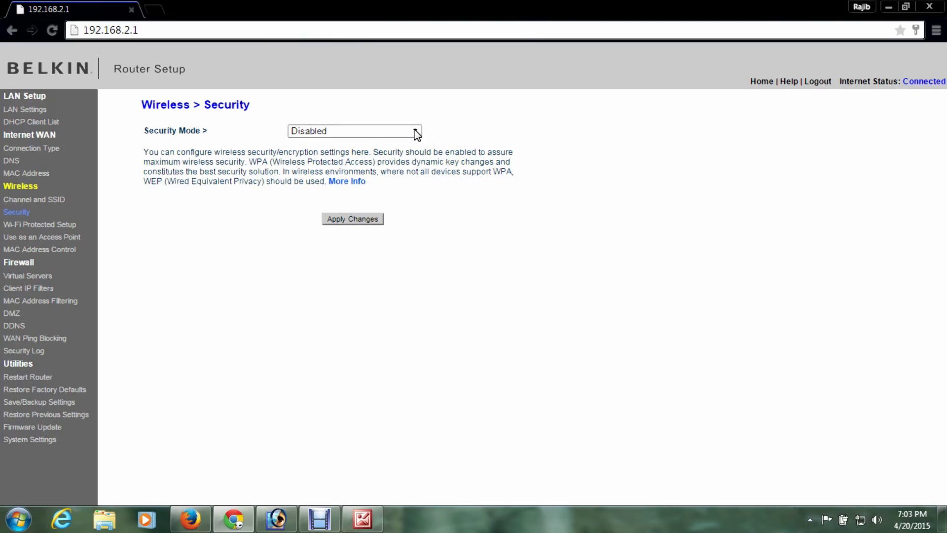
pyautogui.click(416, 132)
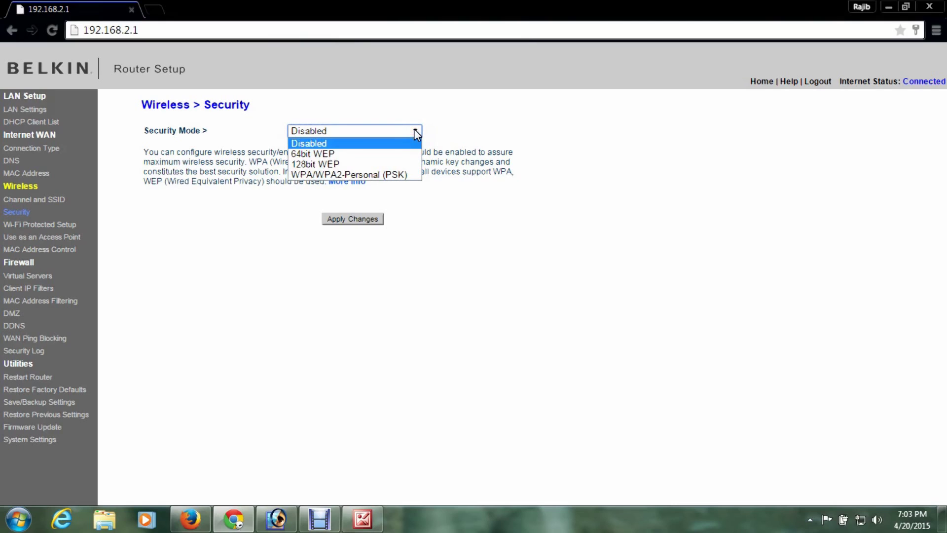
pyautogui.click(378, 177)
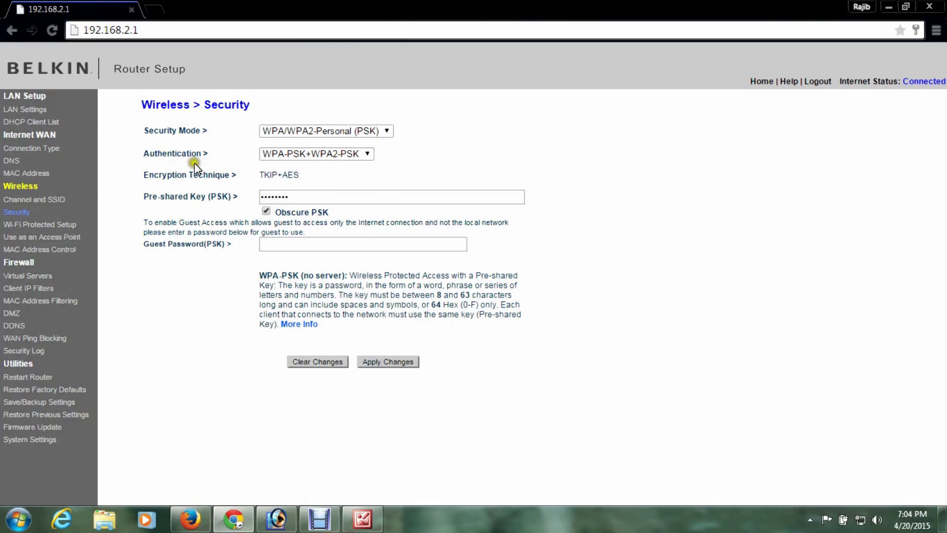
# Untick Obscure PSK and overwrite the existing pre-shared key with a new wireless password
pyautogui.click(268, 212)
pyautogui.moveTo(303, 197); pyautogui.dragTo(259, 197)
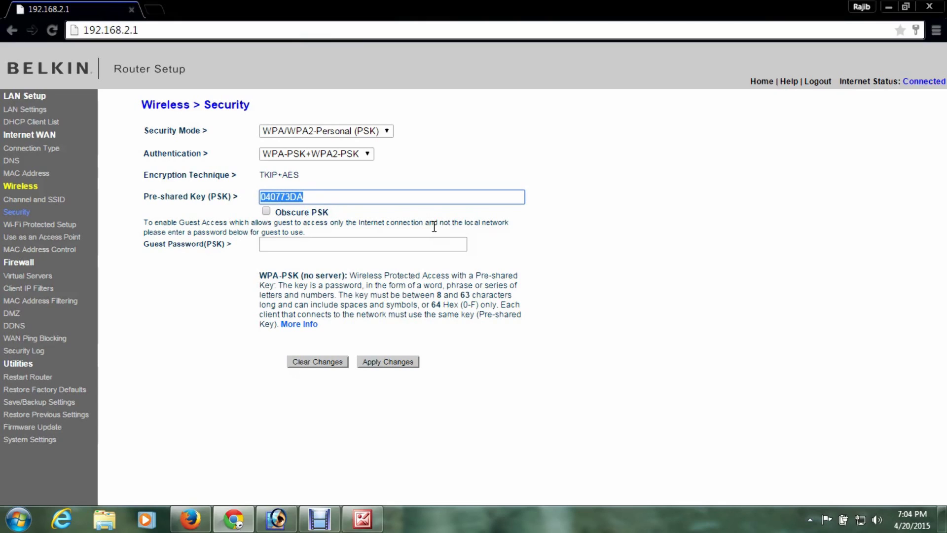
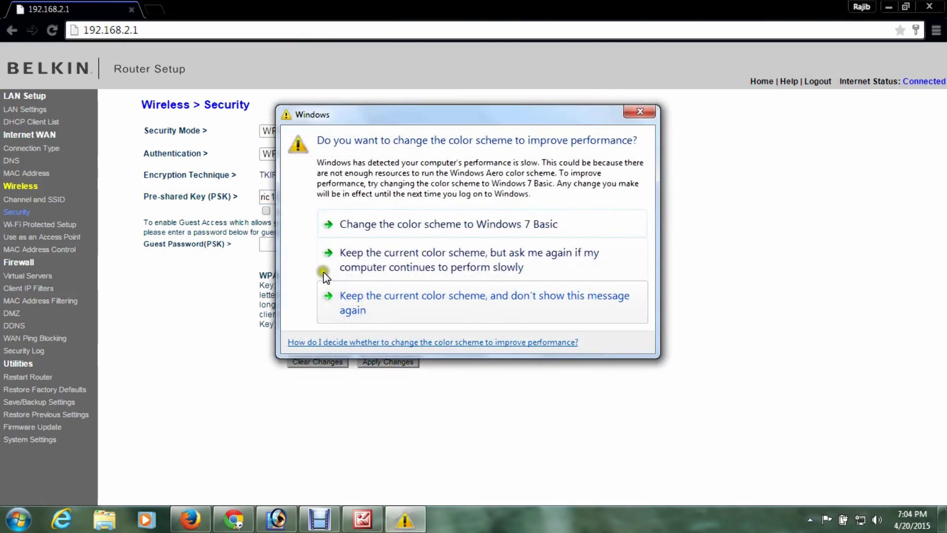
pyautogui.click(636, 118)
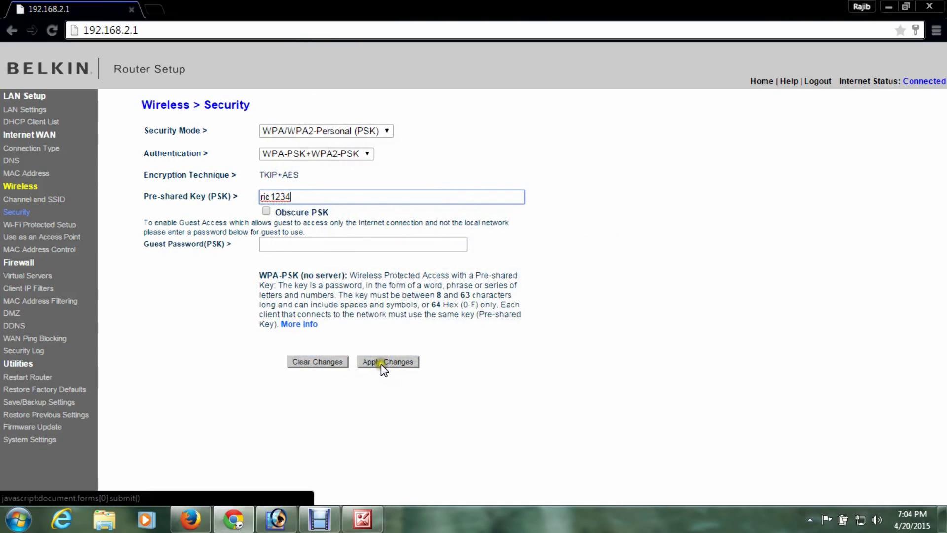
# Apply the changes, dismiss the too-short key alert, and add one more character to the pre-shared key
pyautogui.click(383, 365)
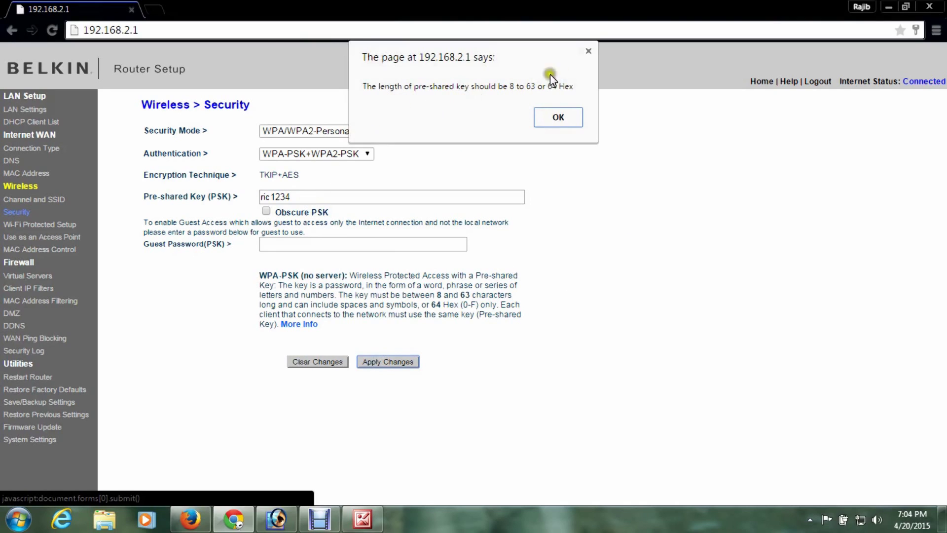
pyautogui.click(555, 117)
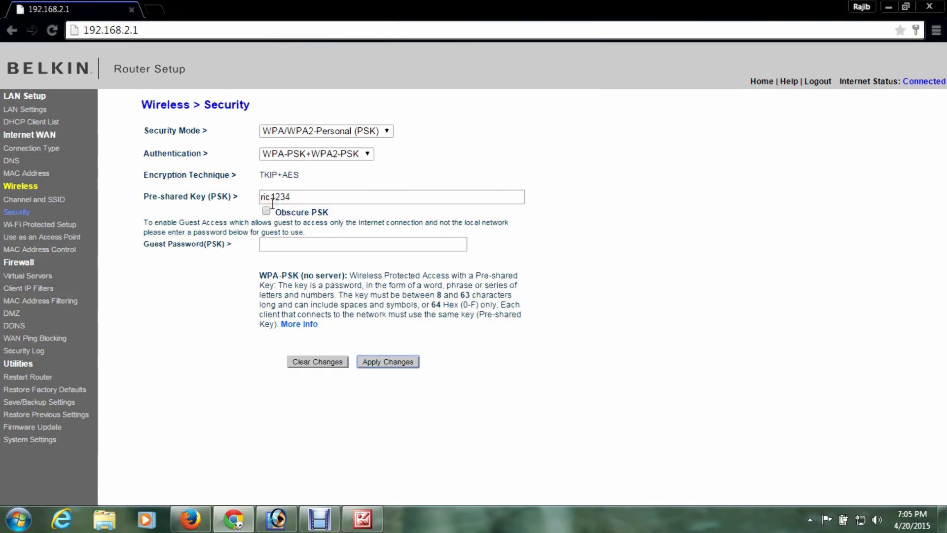
pyautogui.click(294, 197)
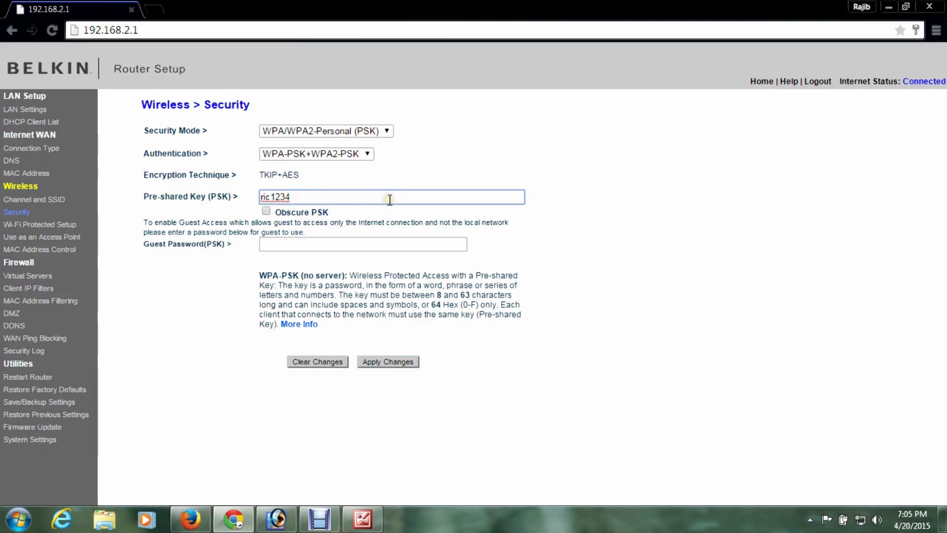
pyautogui.write('5')
# Apply the corrected WPA/WPA2 security settings and briefly view the nearby wireless networks list
pyautogui.click(380, 362)
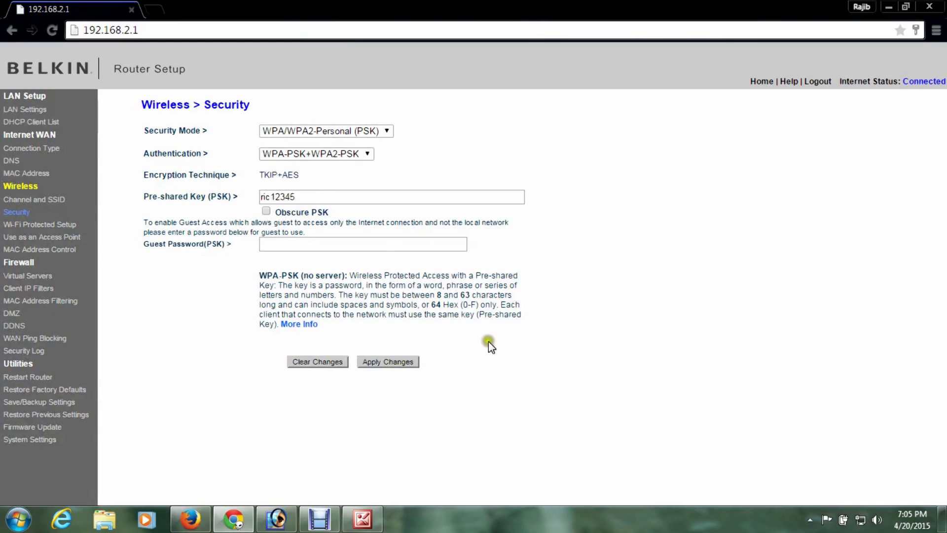
pyautogui.moveTo(860, 521)
pyautogui.click(860, 521)
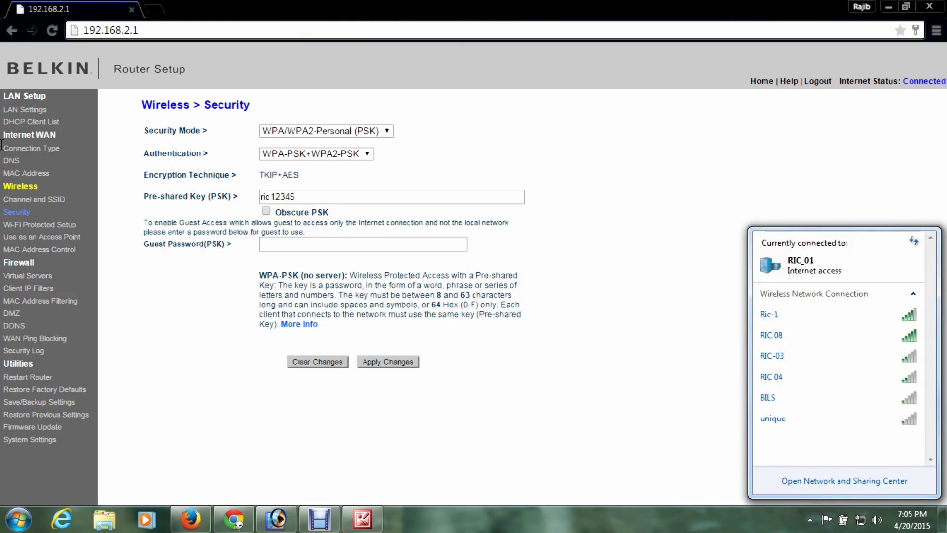
pyautogui.click(689, 415)
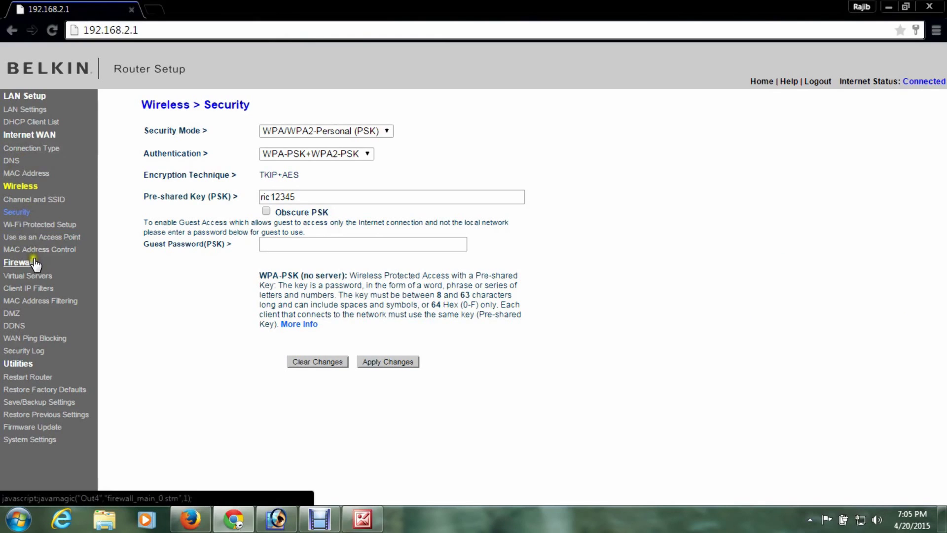
# Pick RIC 08 from the tray network list, untick Connect automatically, and start connecting
pyautogui.click(37, 227)
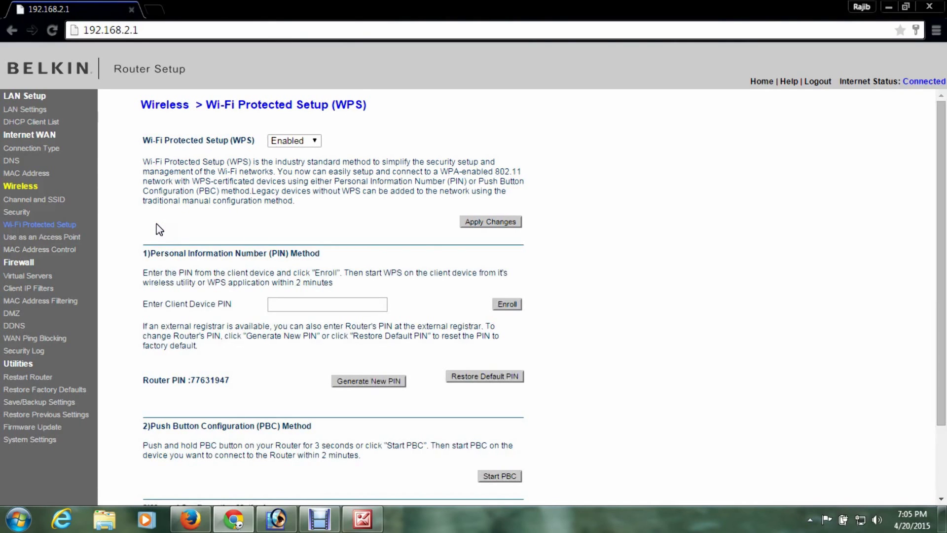
pyautogui.click(22, 212)
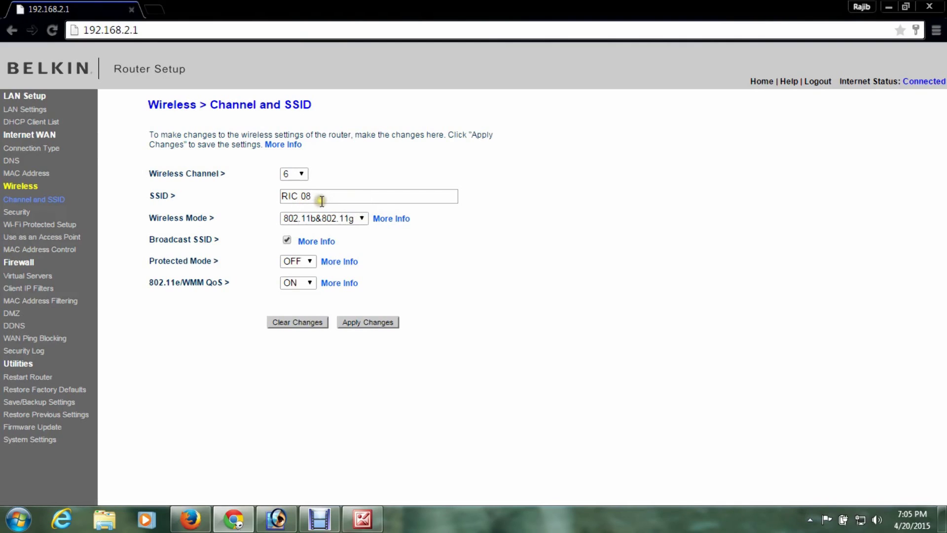
pyautogui.click(860, 519)
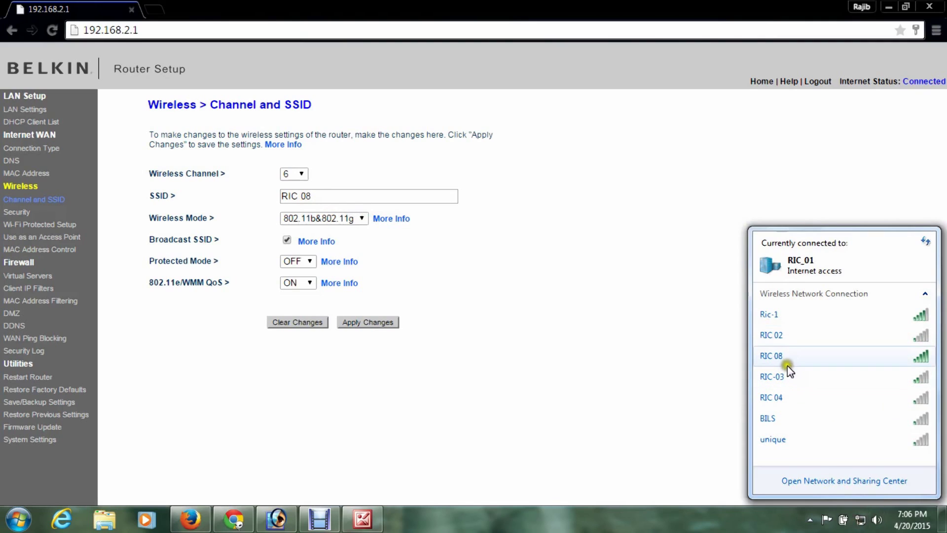
pyautogui.moveTo(808, 357)
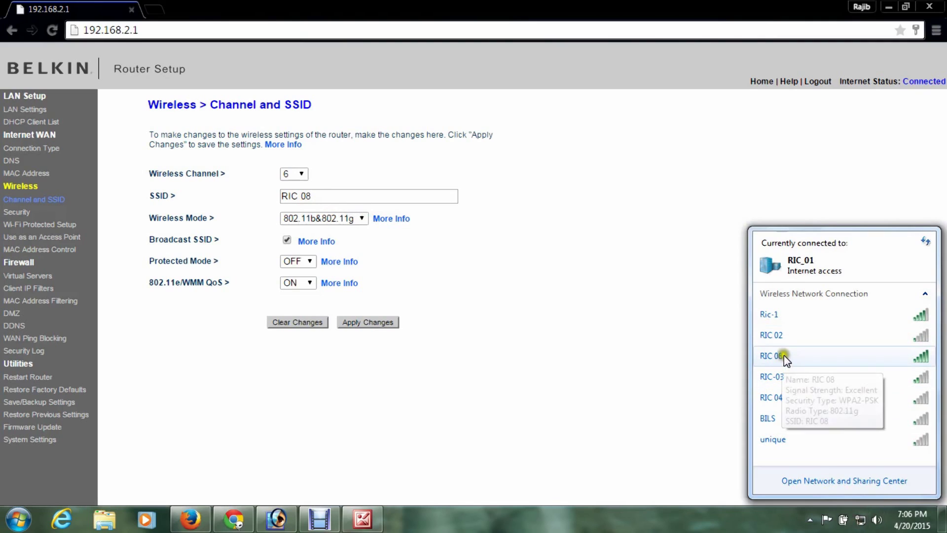
pyautogui.click(819, 359)
pyautogui.click(763, 376)
pyautogui.click(888, 379)
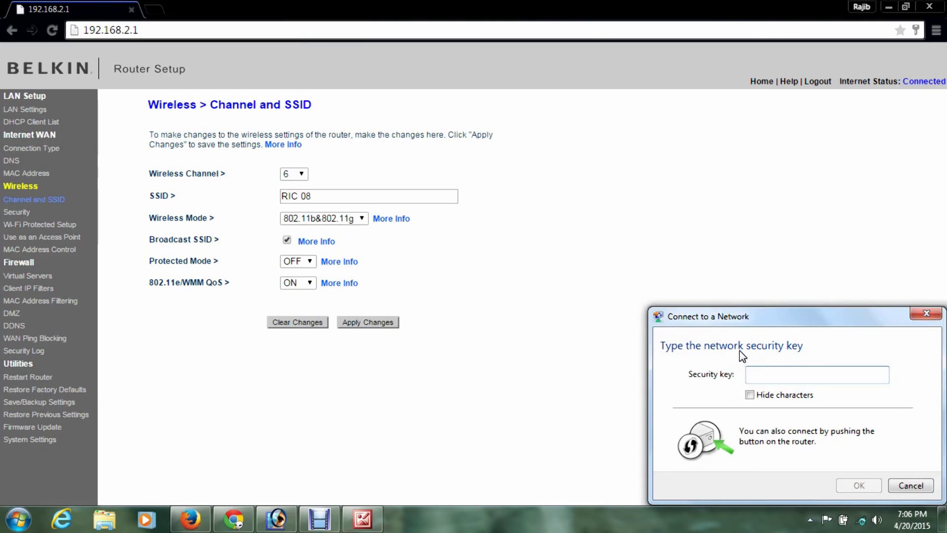
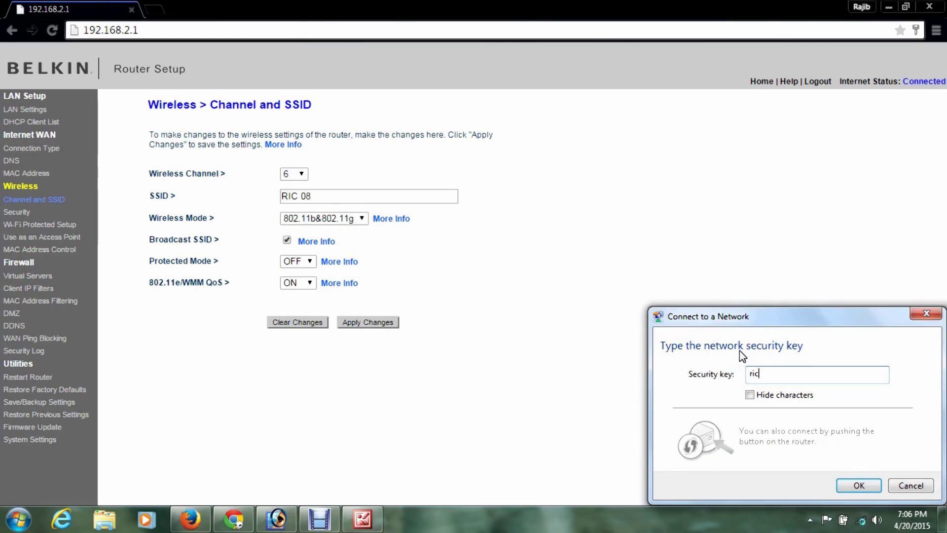
# Enter the RIC 08 security key with Hide characters ticked and submit it
pyautogui.click(750, 394)
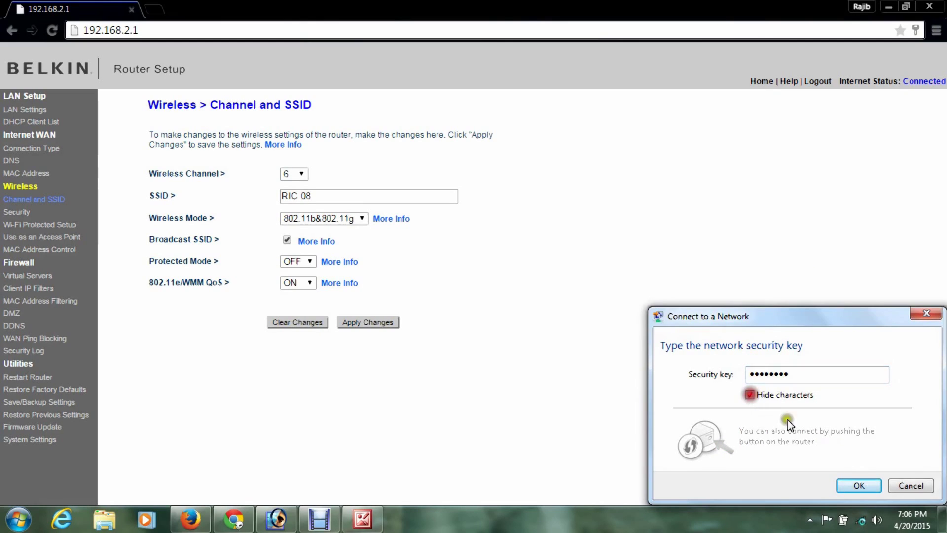
pyautogui.click(858, 485)
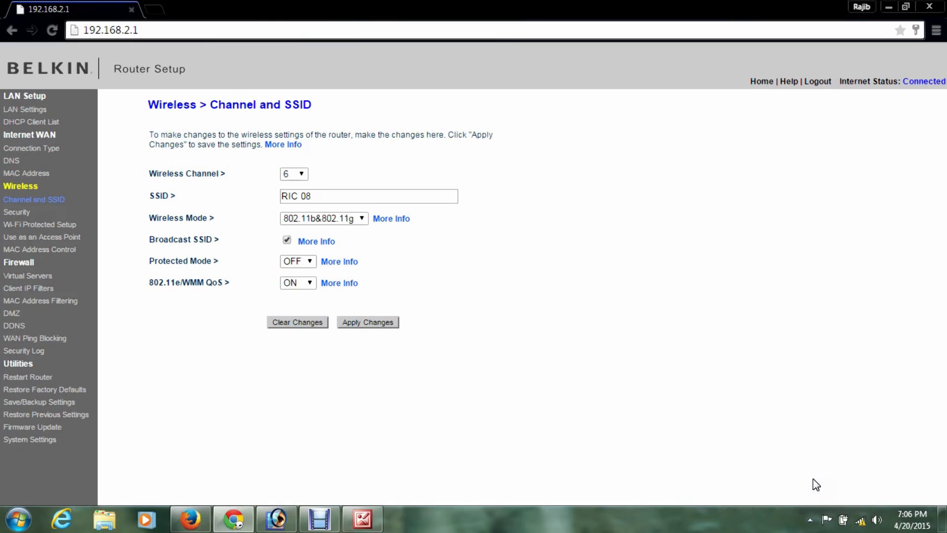
# Check in the network list that the PC is connected to RIC 08
pyautogui.click(860, 519)
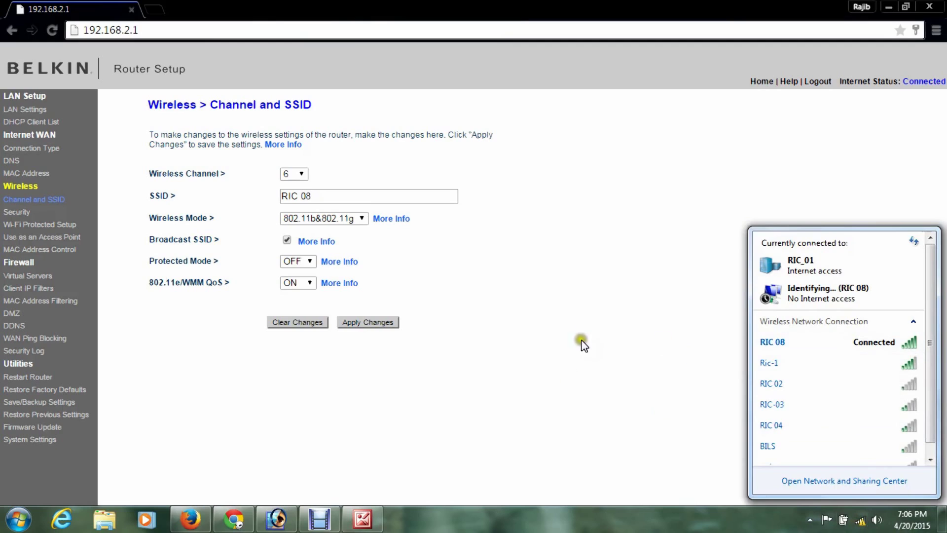
pyautogui.click(561, 406)
pyautogui.click(860, 519)
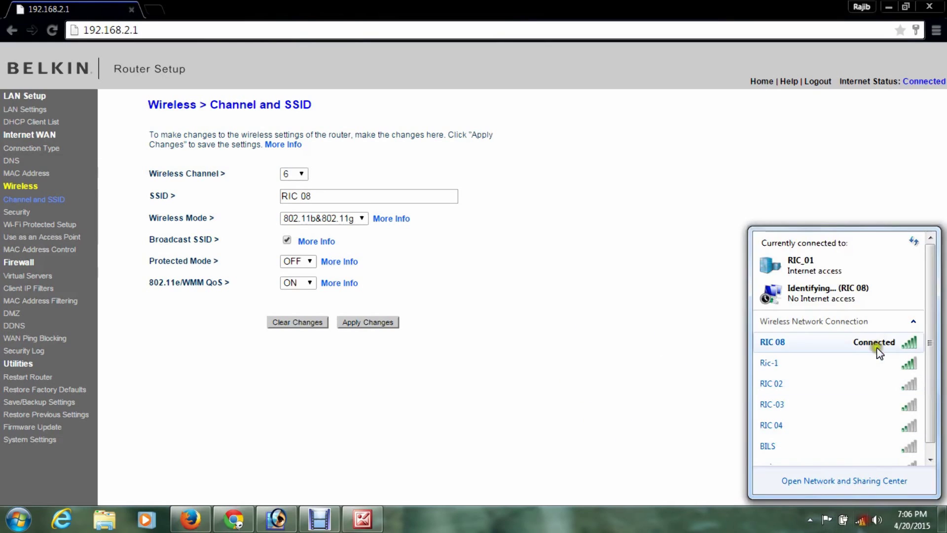
pyautogui.click(845, 350)
pyautogui.click(881, 362)
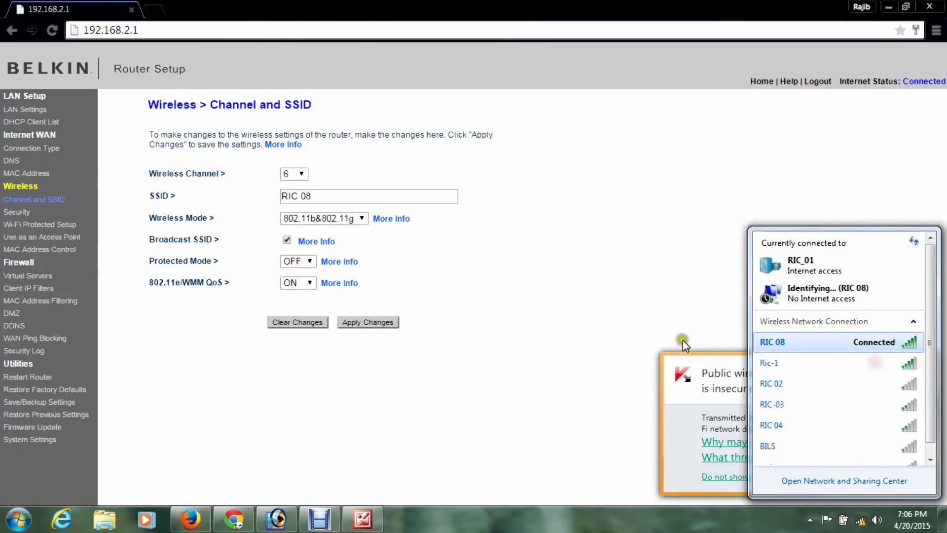
pyautogui.click(570, 415)
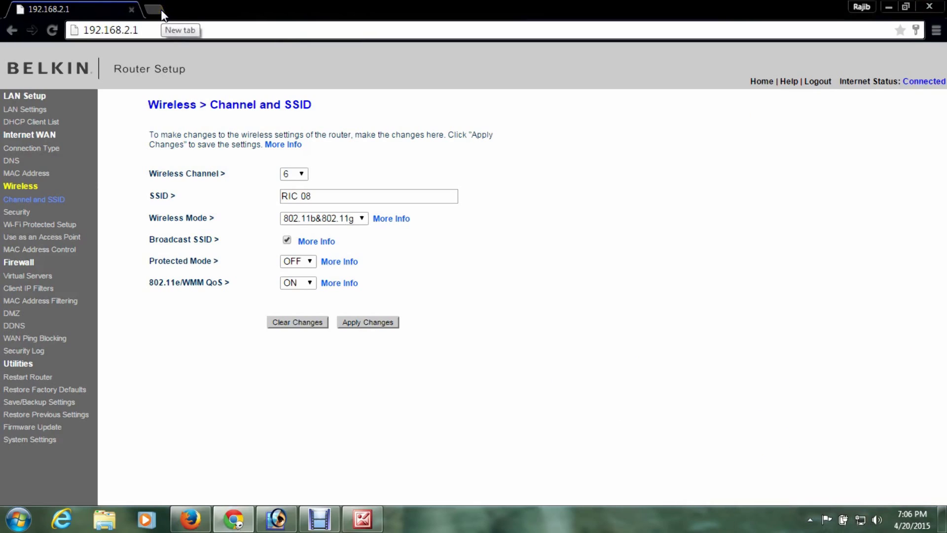
pyautogui.click(18, 519)
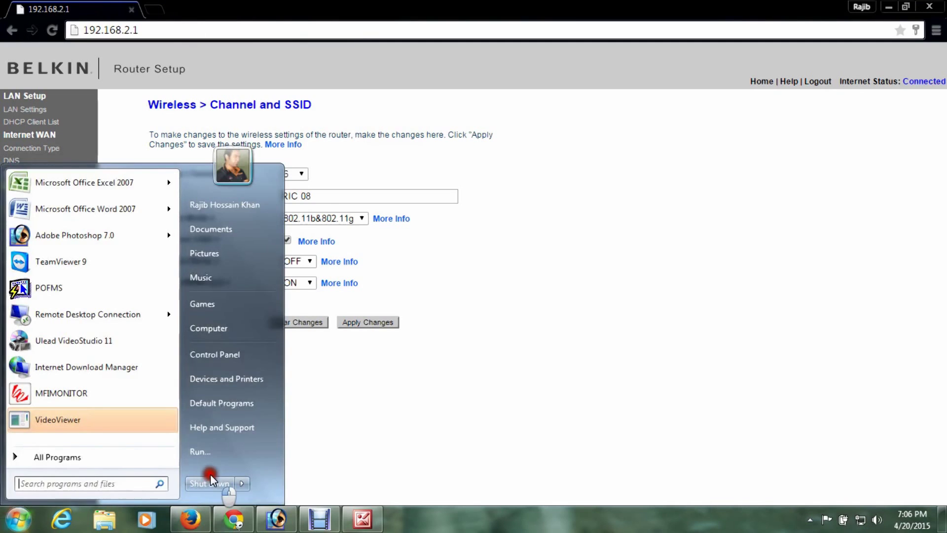
pyautogui.click(205, 456)
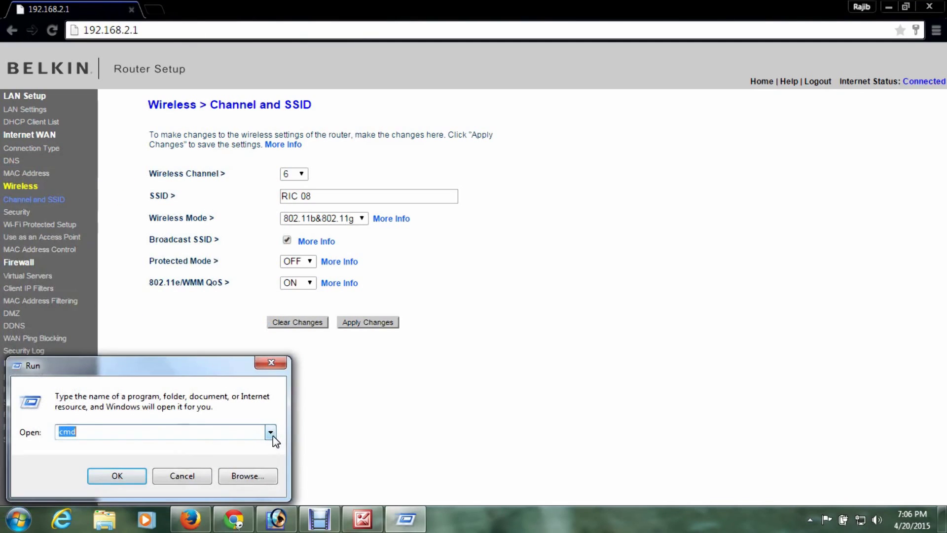
pyautogui.press('Return')
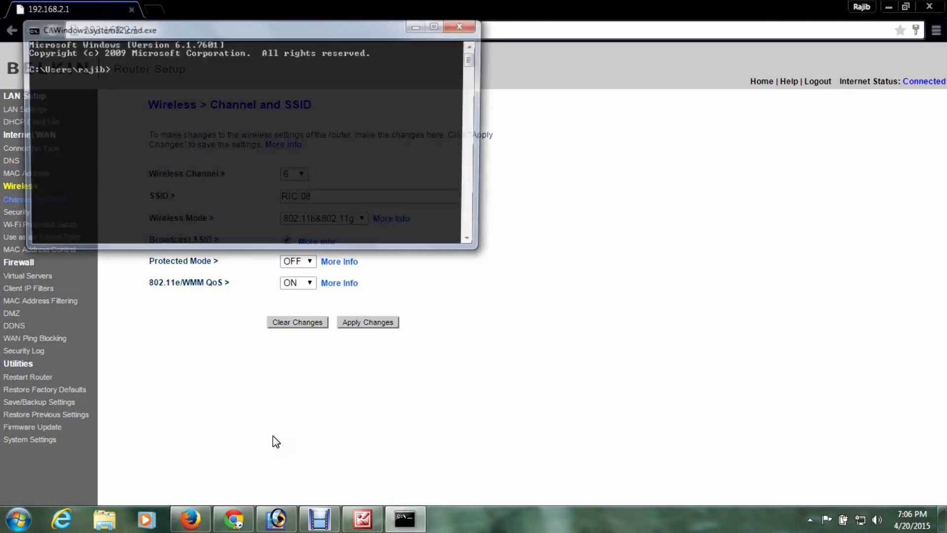
pyautogui.write('pin')
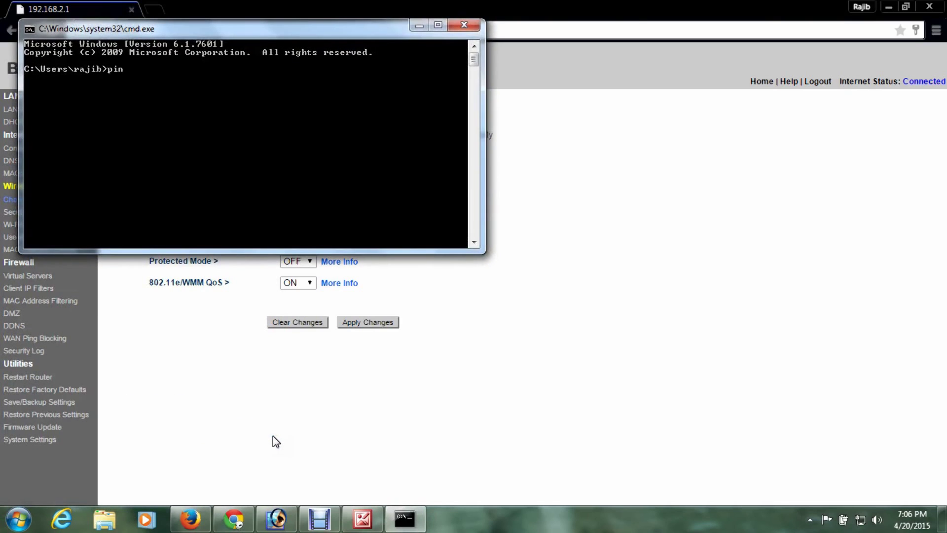
pyautogui.write('g www.google.com')
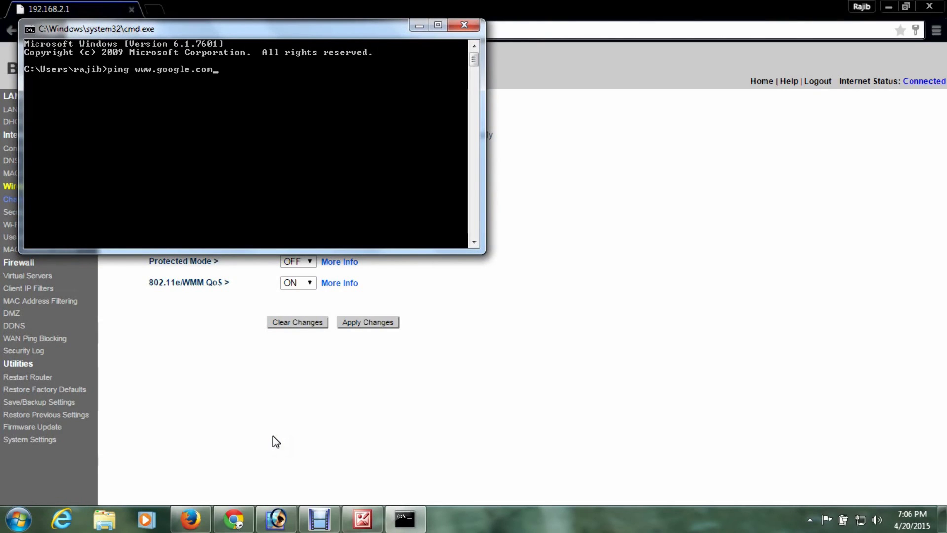
pyautogui.press('Return')
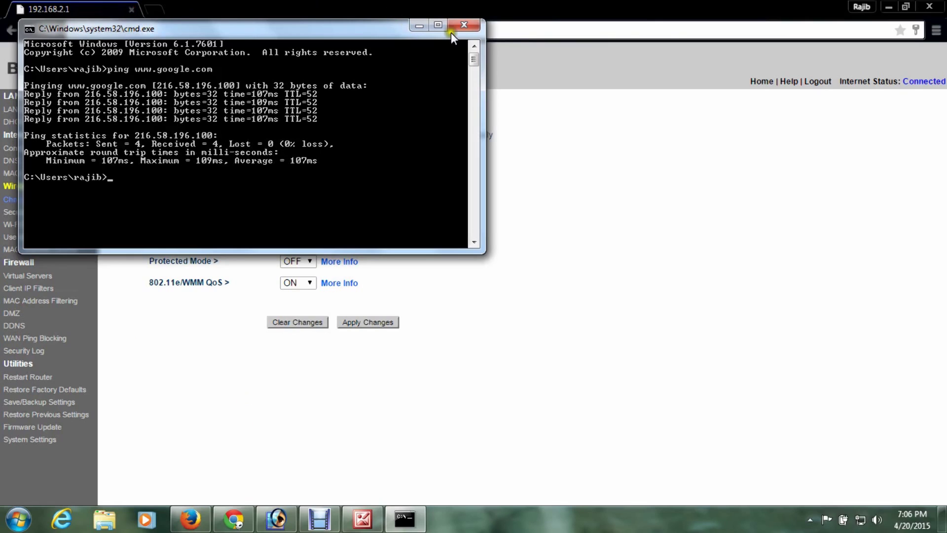
pyautogui.click(419, 25)
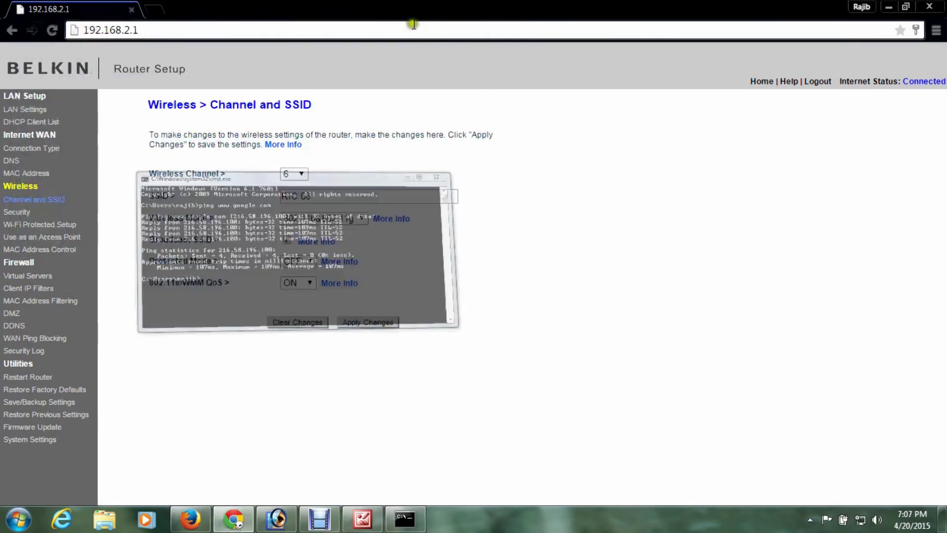
# Open a new Chrome tab and load google.com, which shows the Google Bangladesh homepage
pyautogui.click(153, 9)
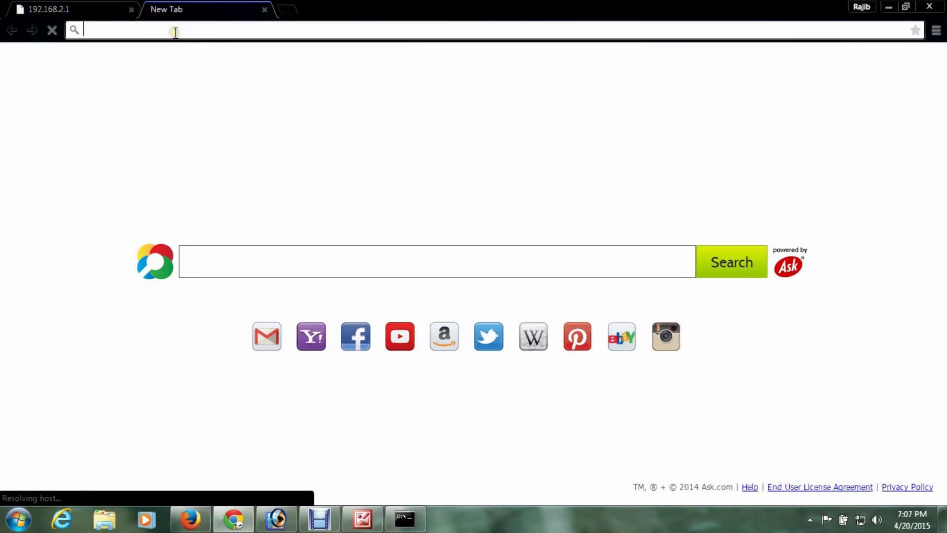
pyautogui.write('google.com')
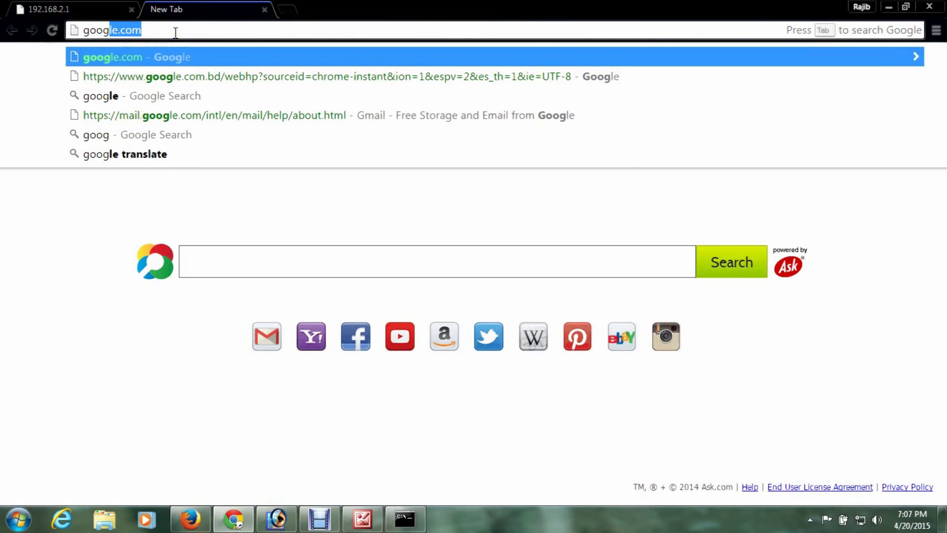
pyautogui.press('Return')
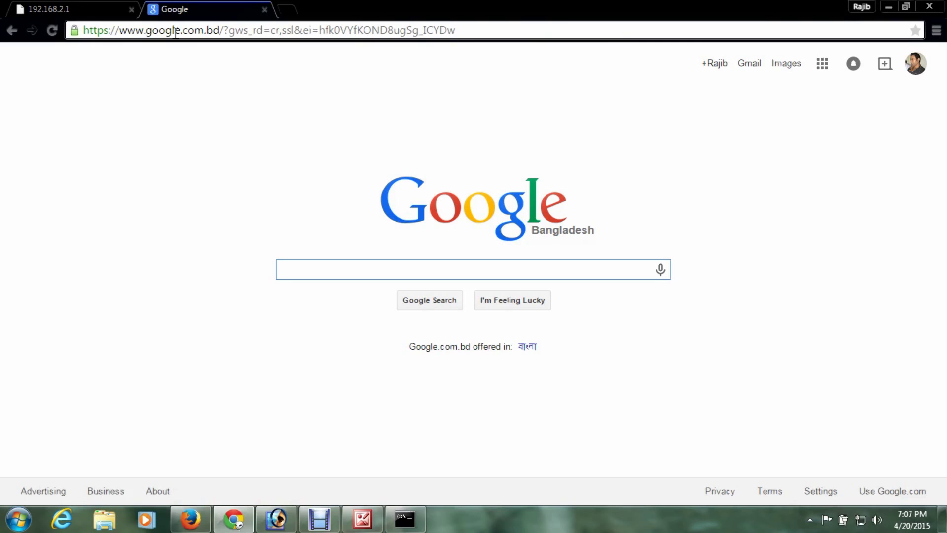
pyautogui.click(889, 7)
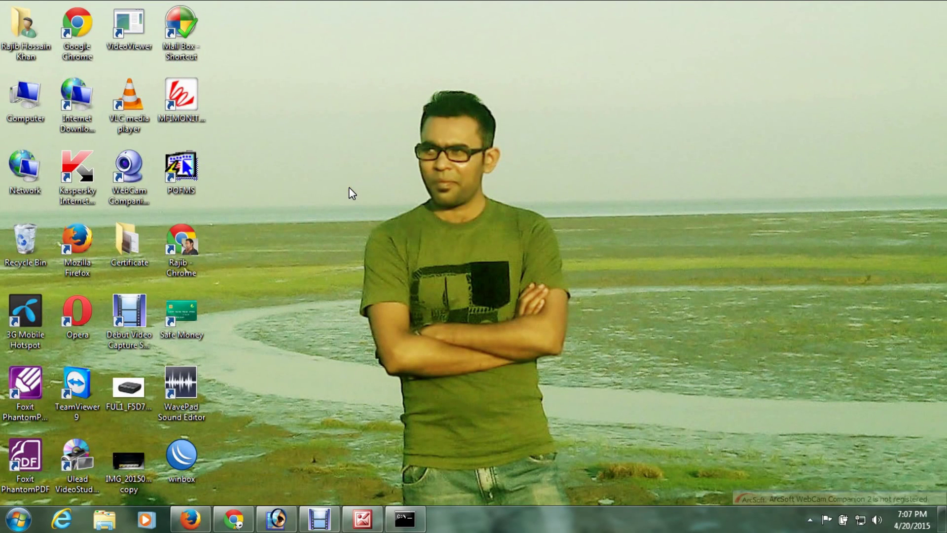